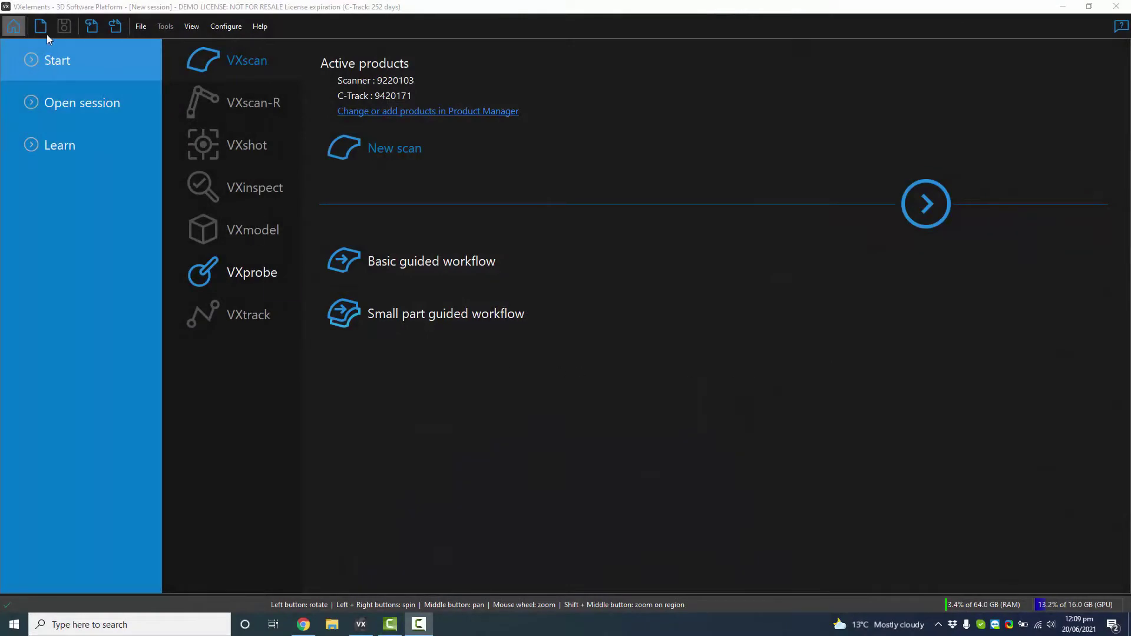
Launch the Small part guided workflow from the VXscan section of the Start page
click(13, 26)
click(13, 26)
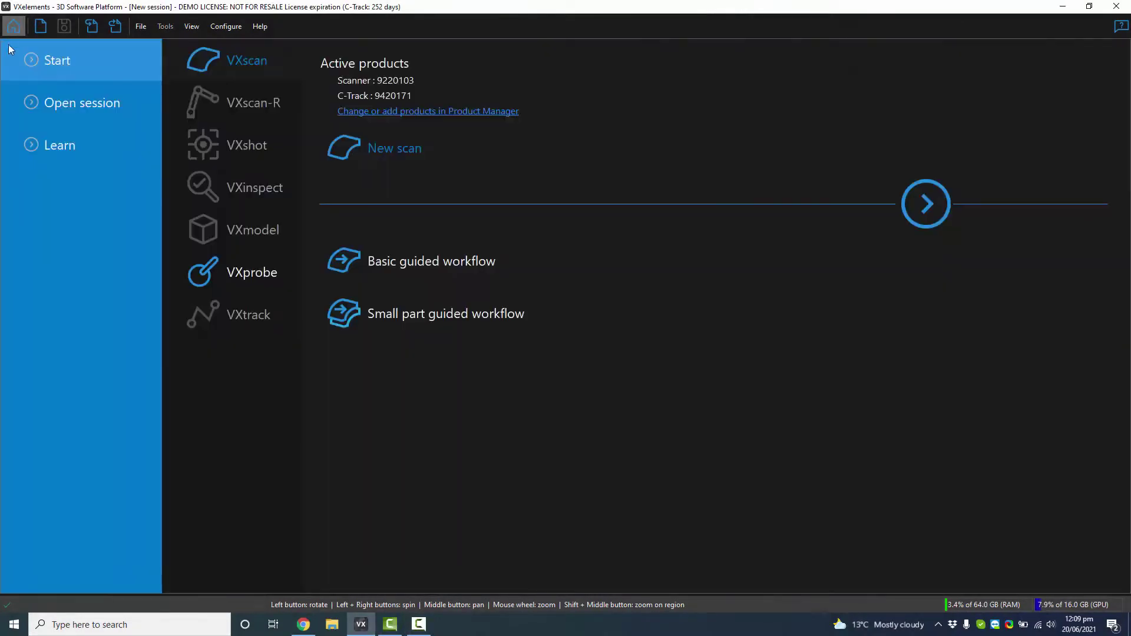
click(379, 313)
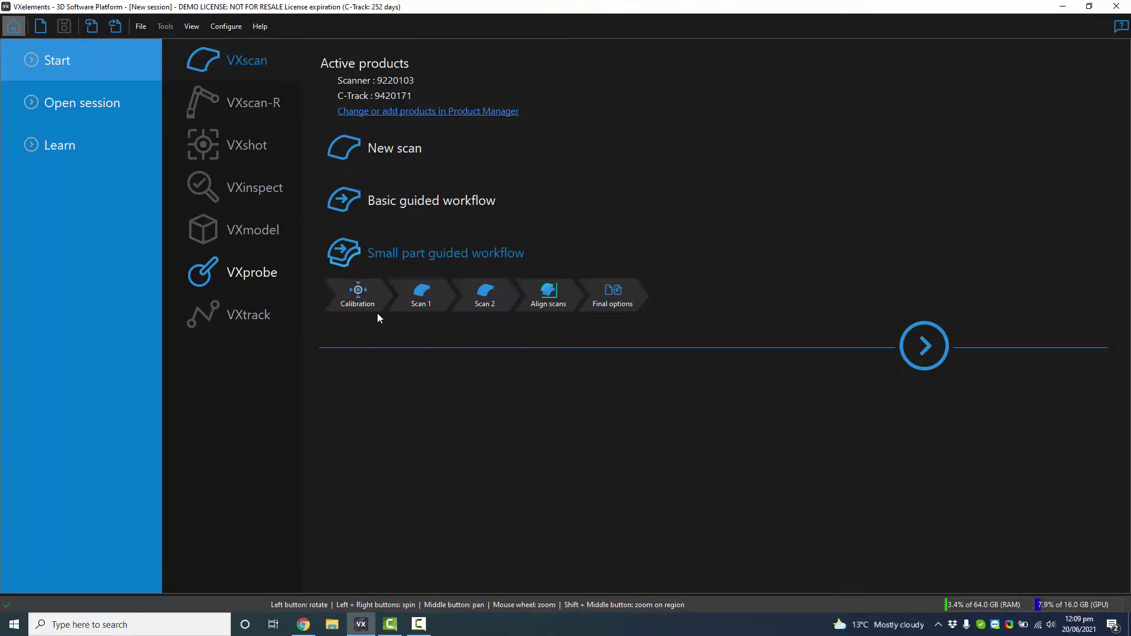
click(943, 348)
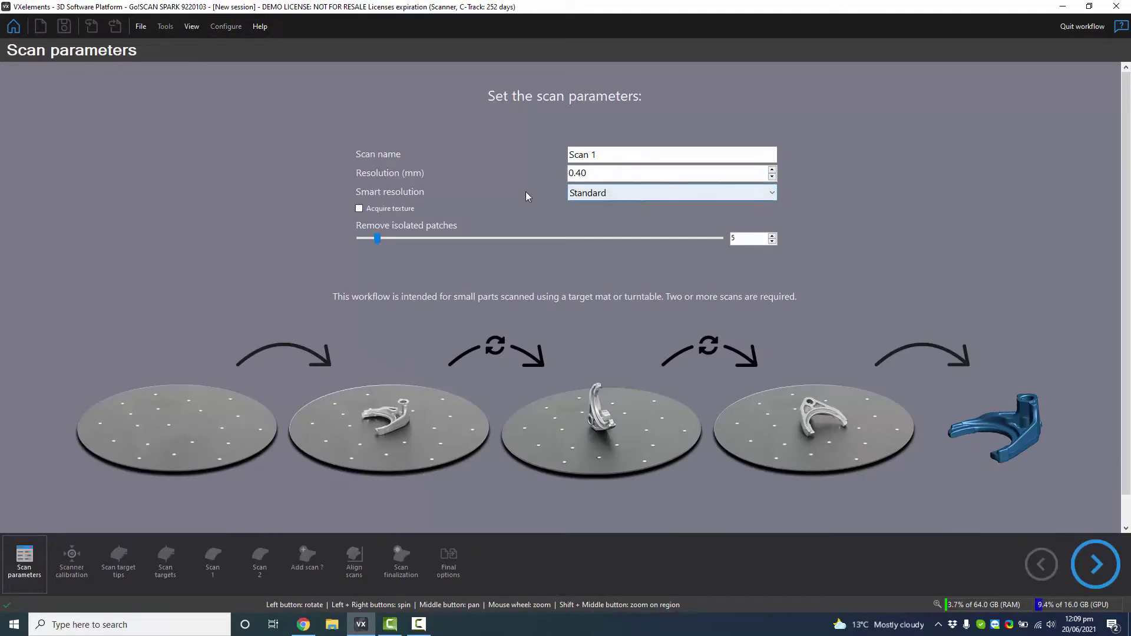
Keep Standard smart resolution, enable Acquire texture for Scan 1, and continue to calibration
click(583, 192)
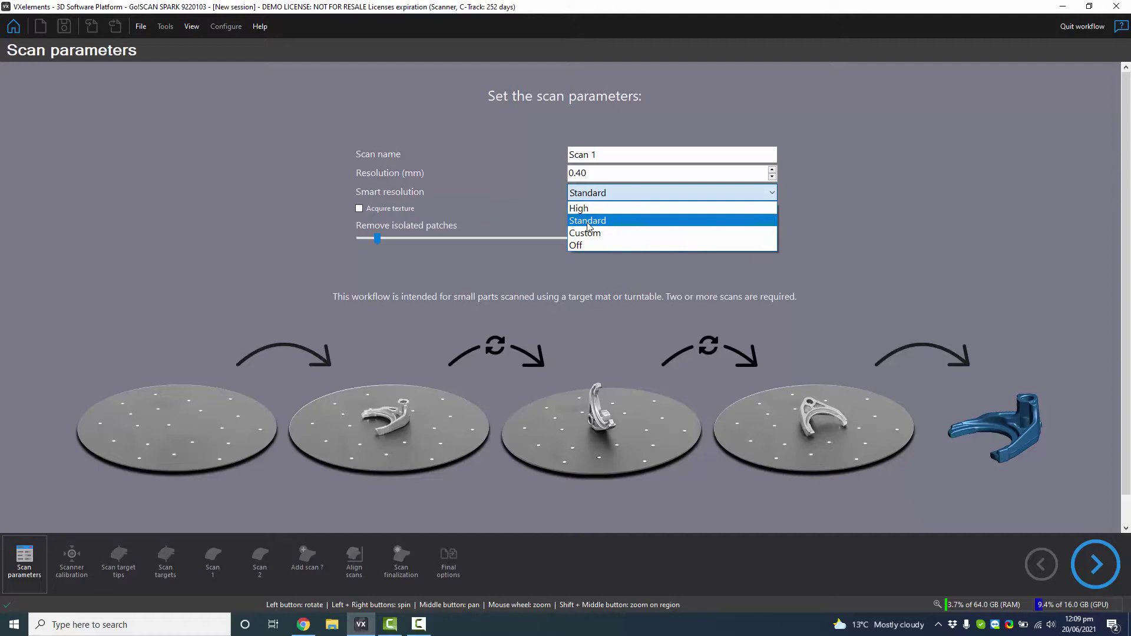
click(587, 221)
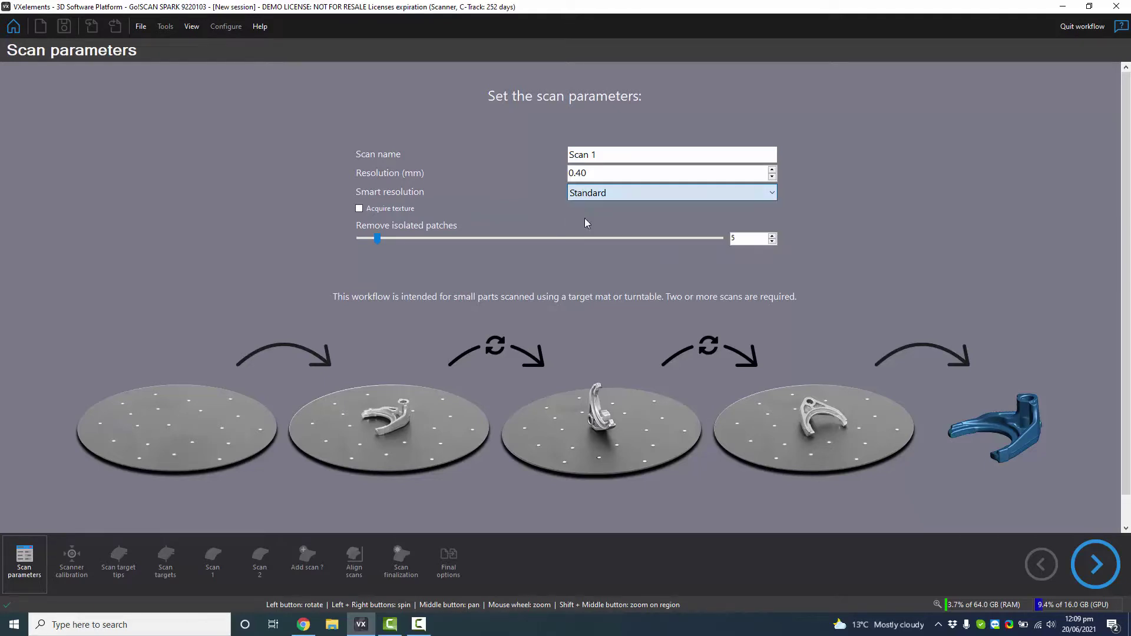
click(400, 209)
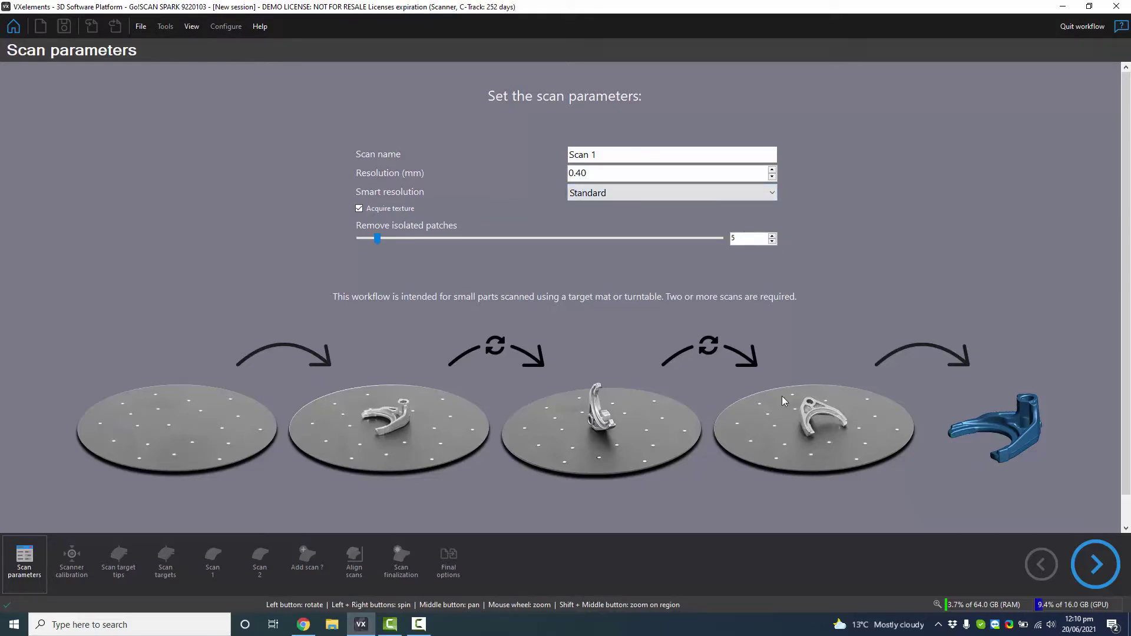
click(1094, 579)
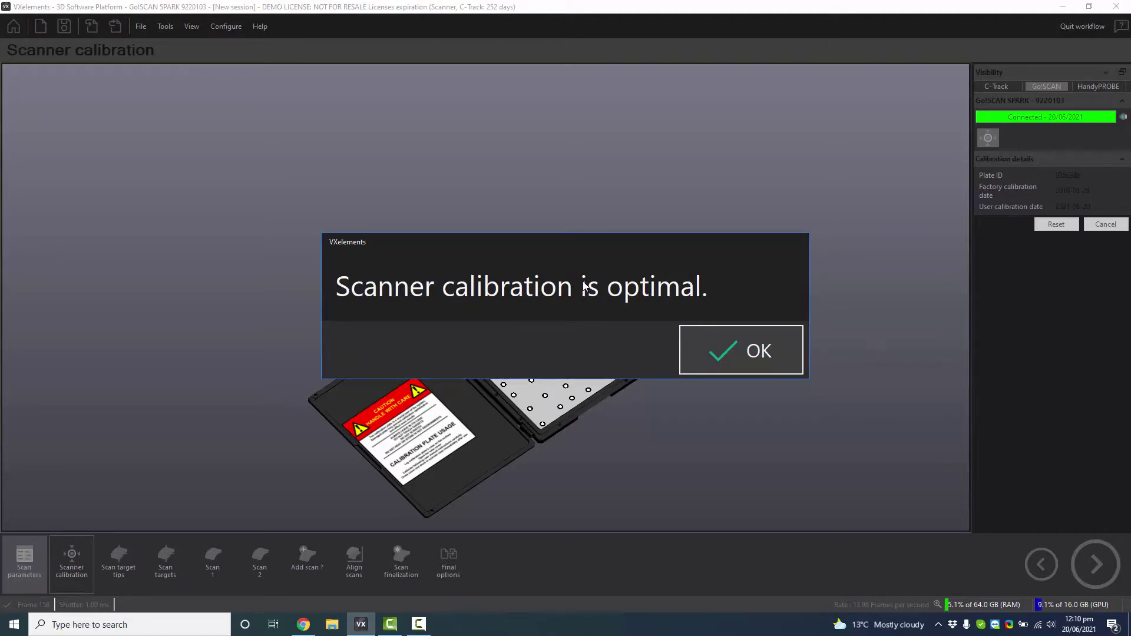
Acknowledge the 'Scanner calibration is optimal' message
key(Return)
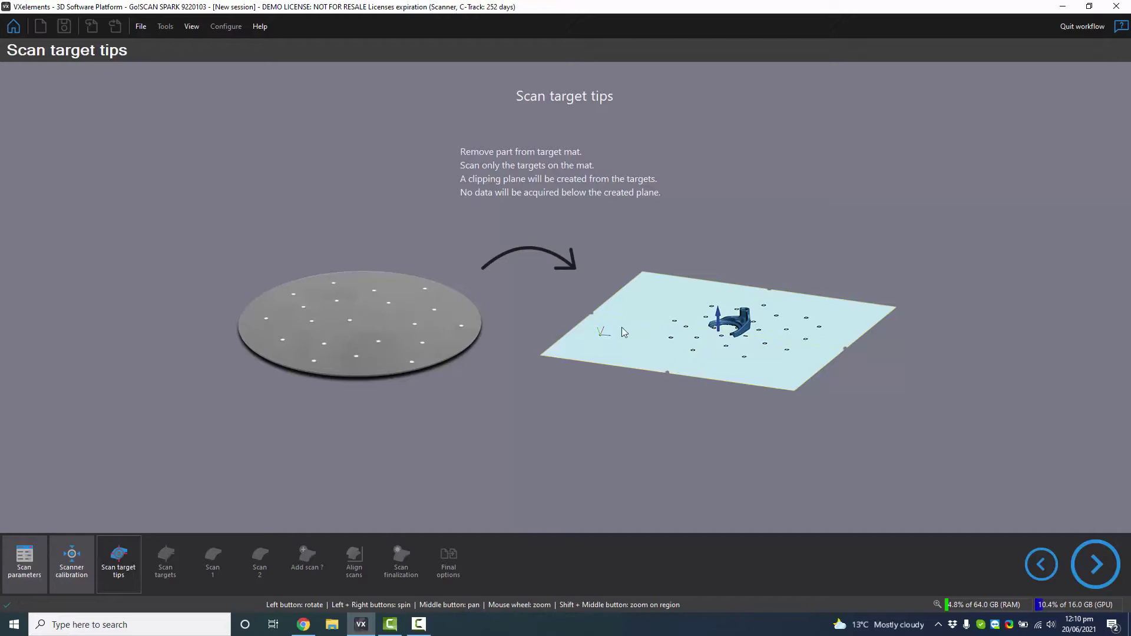
Scan the mat targets and generate the clipping plane from them
click(1094, 564)
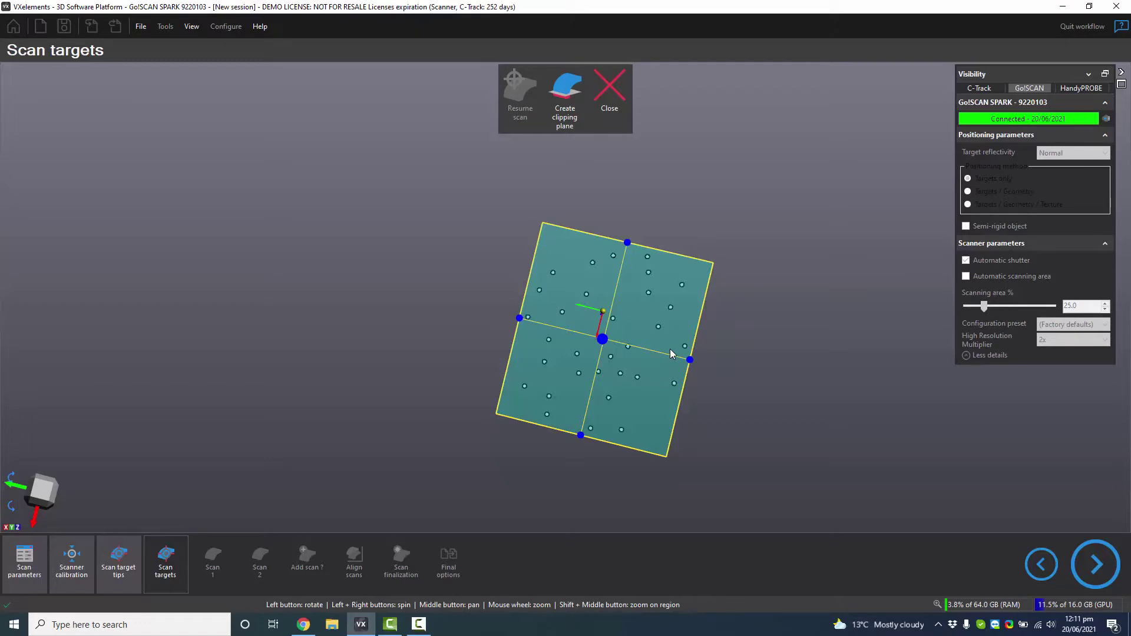
click(564, 96)
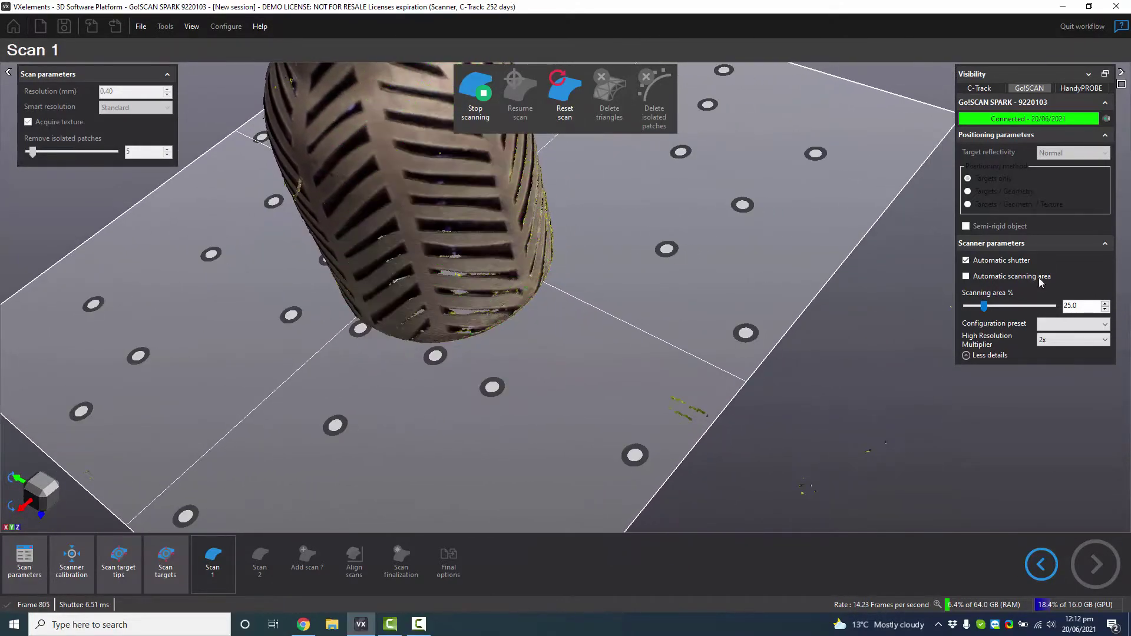
Turn off Automatic shutter in the Scanner parameters panel after scanning the vase
click(994, 261)
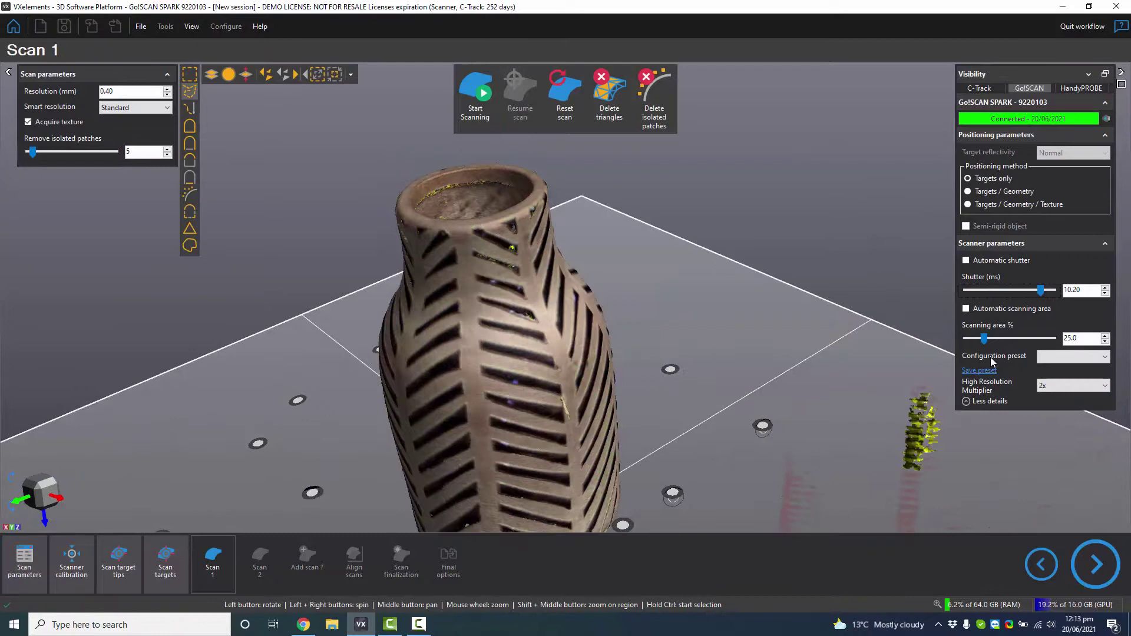
Flood-select the vase surface, invert the selection, and permanently delete the stray triangles
drag(556, 314, 553, 260)
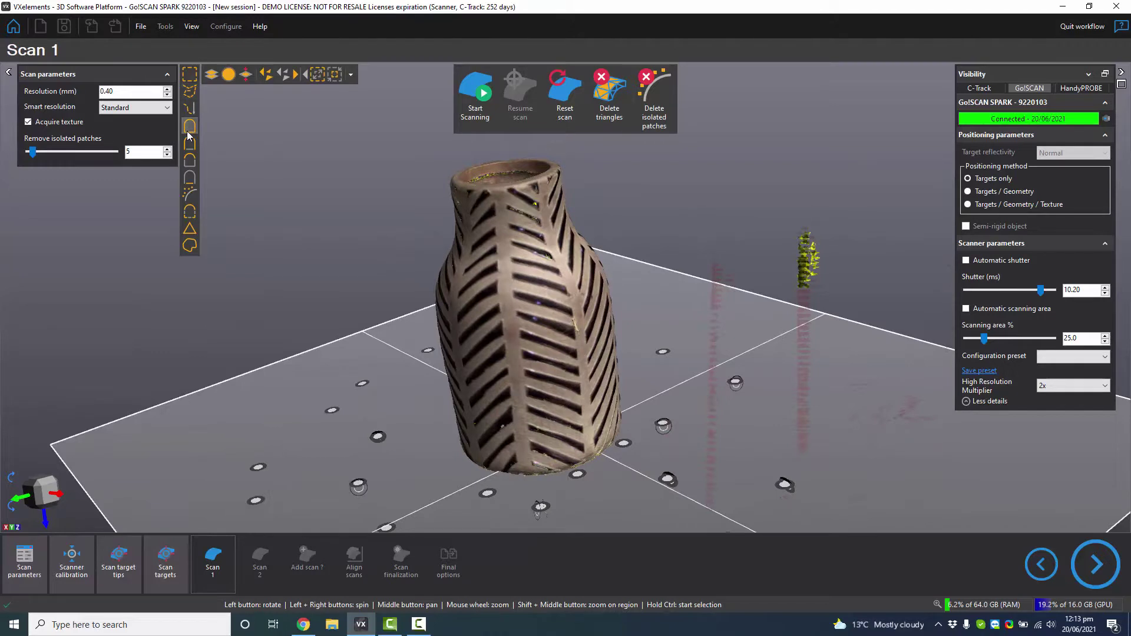
key(ctrl)
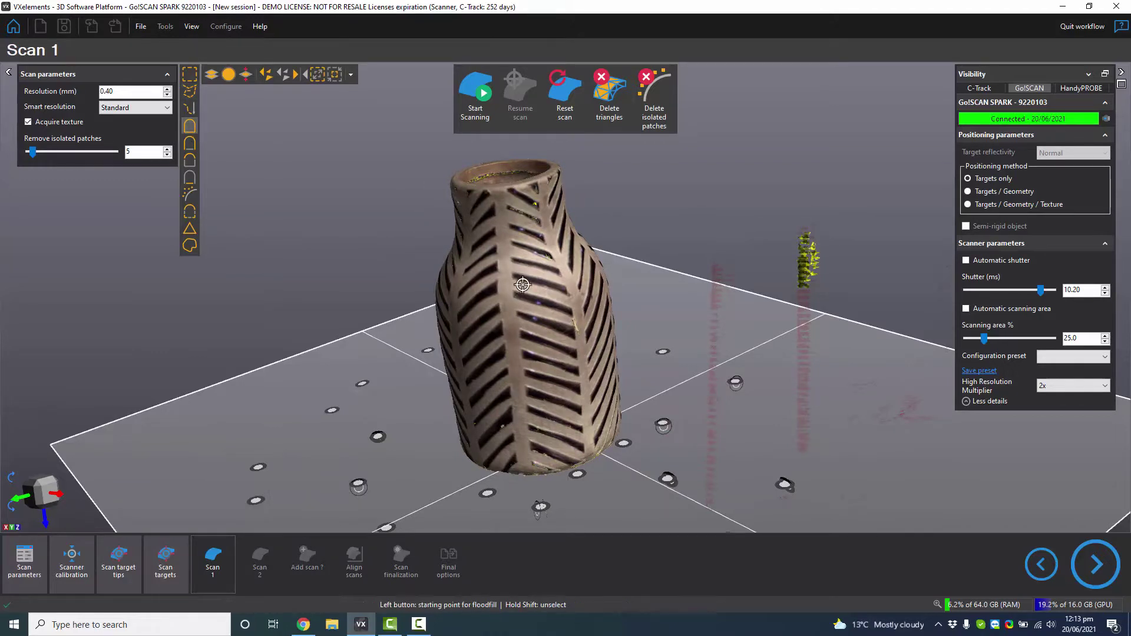
ctrl+click(522, 285)
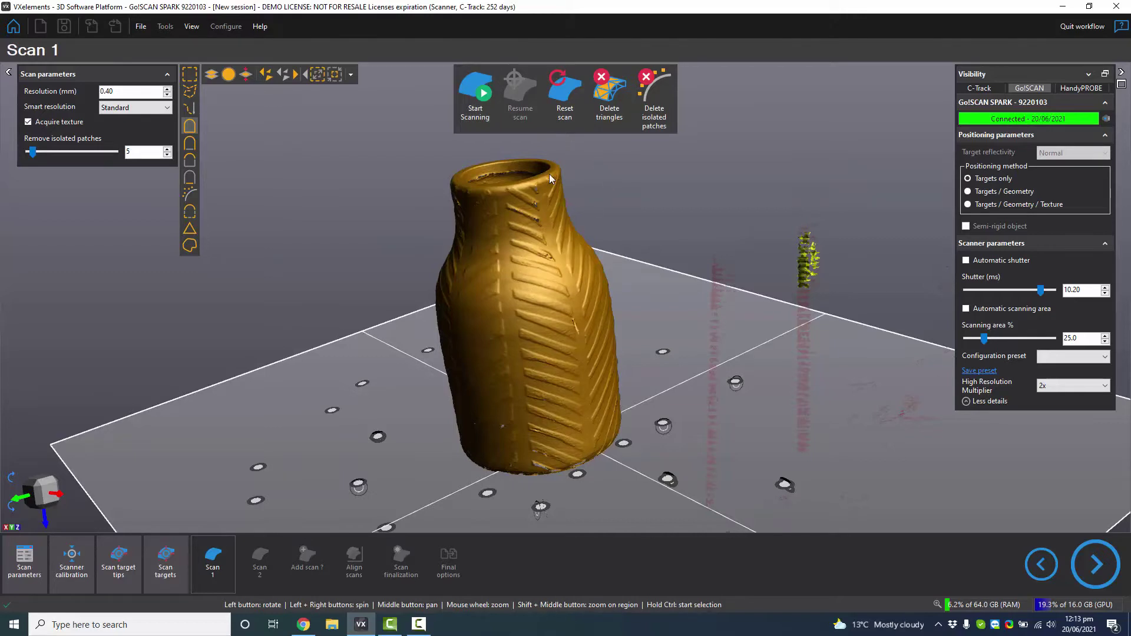
click(303, 75)
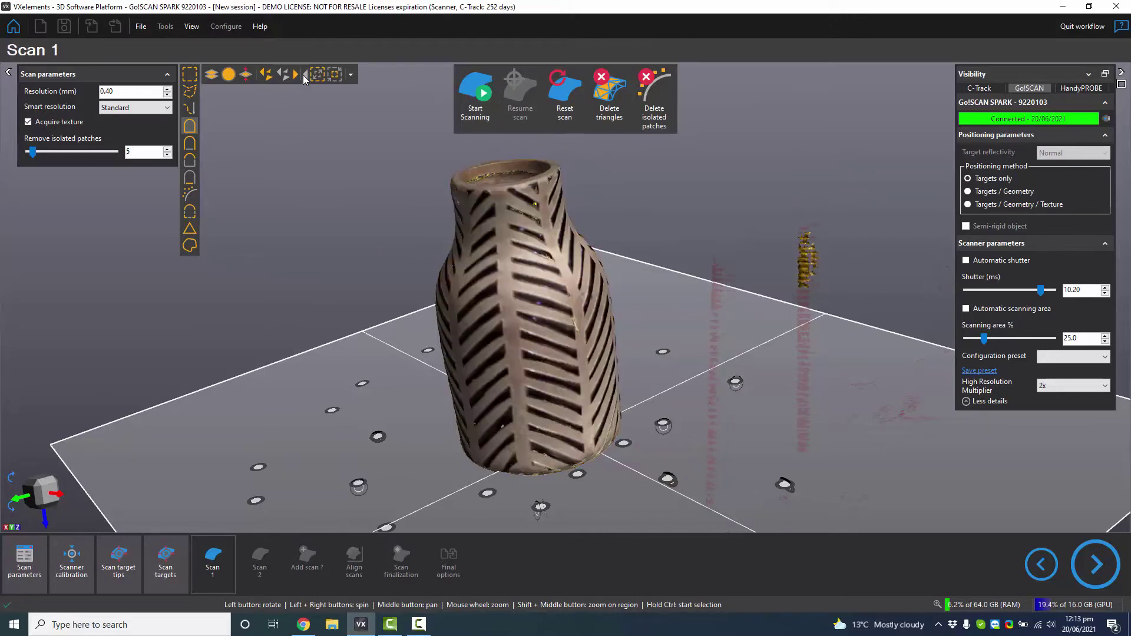
click(609, 80)
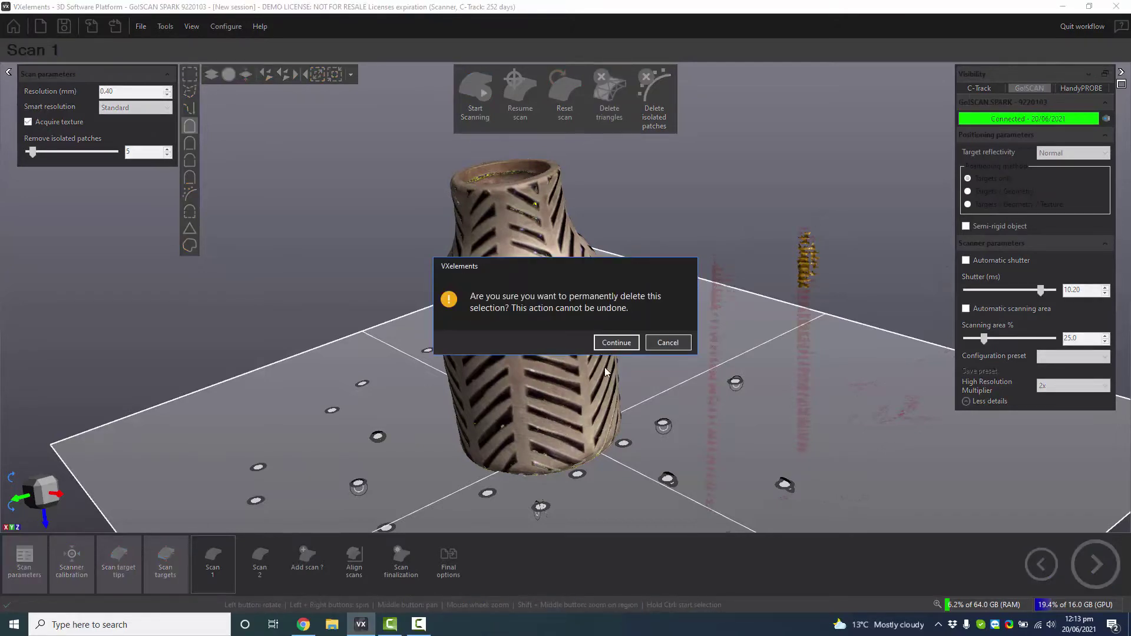
click(614, 343)
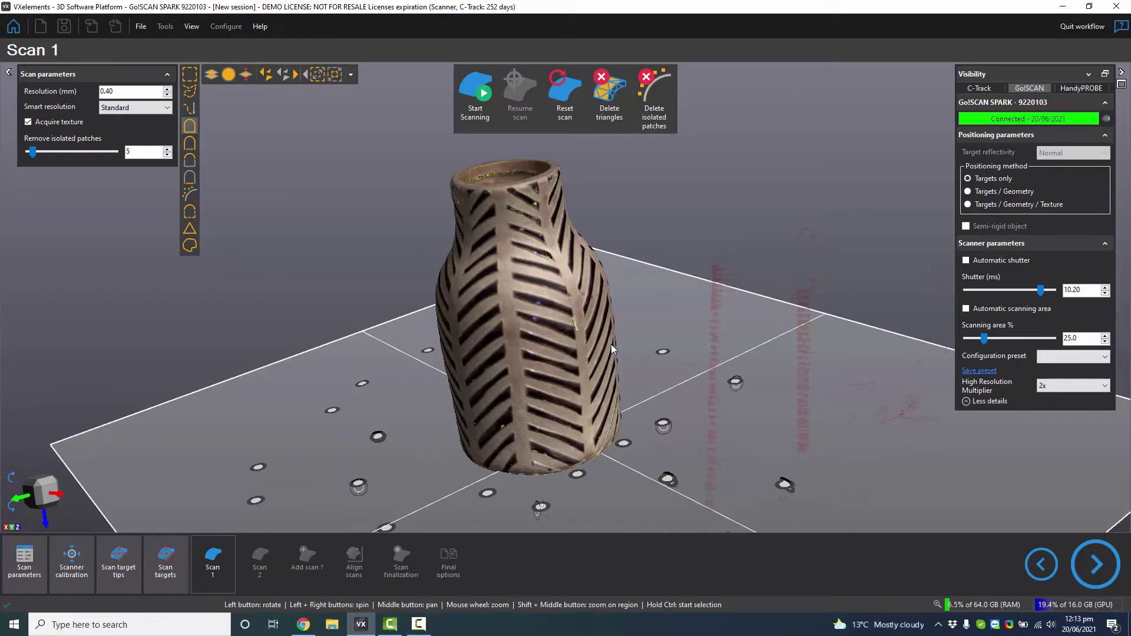
Capture Scan 2 of the inverted vase with Automatic shutter re-enabled, then advance
click(1089, 568)
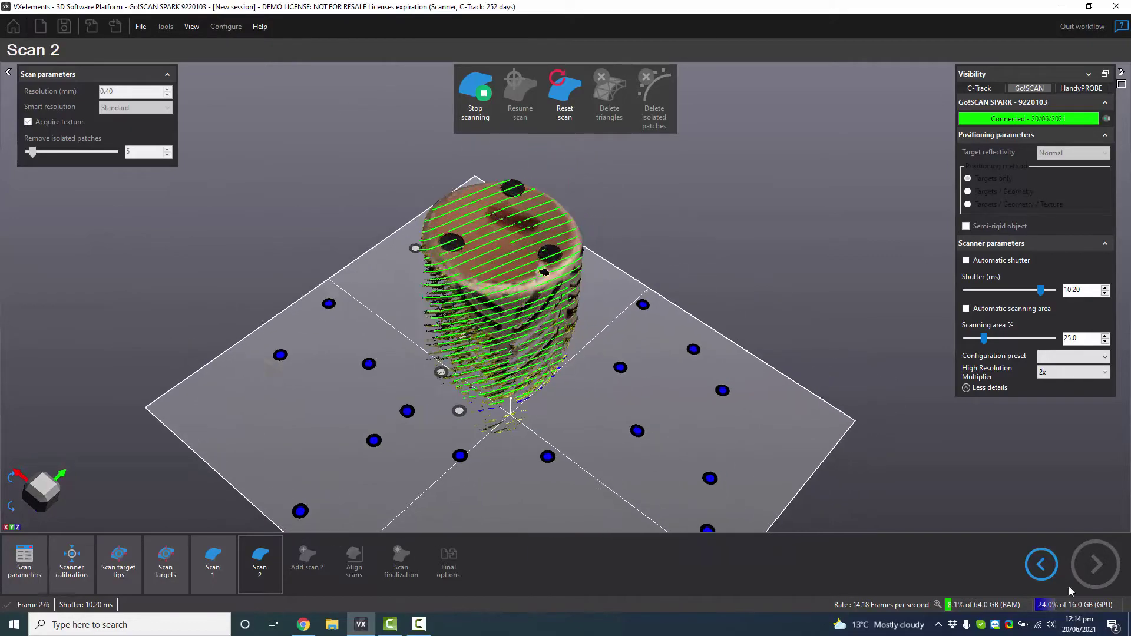
click(966, 261)
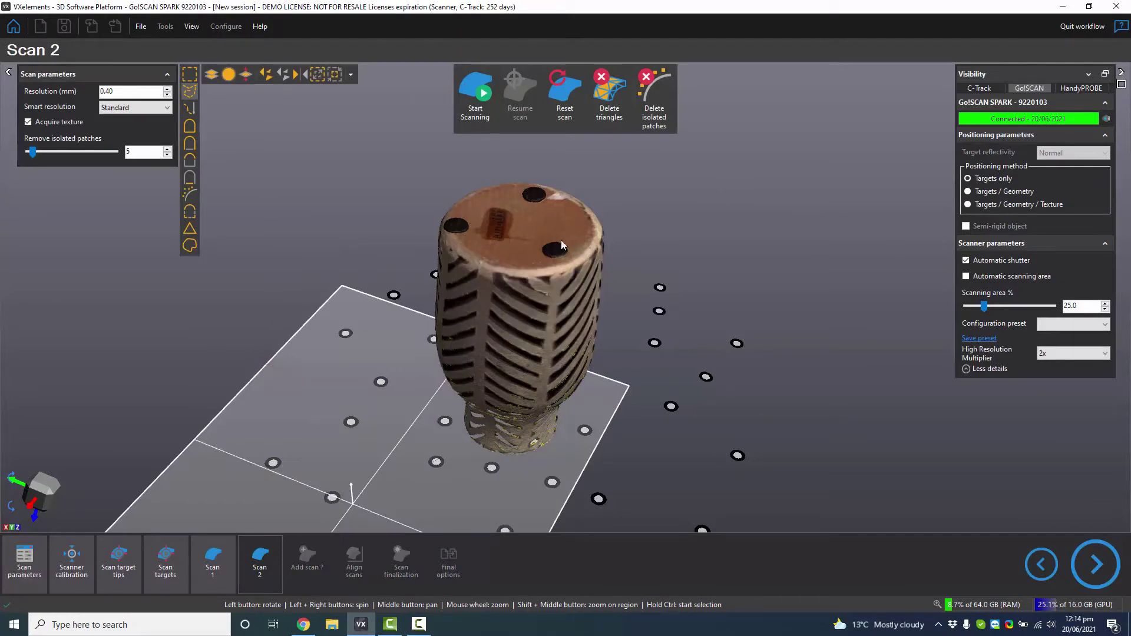
click(1096, 567)
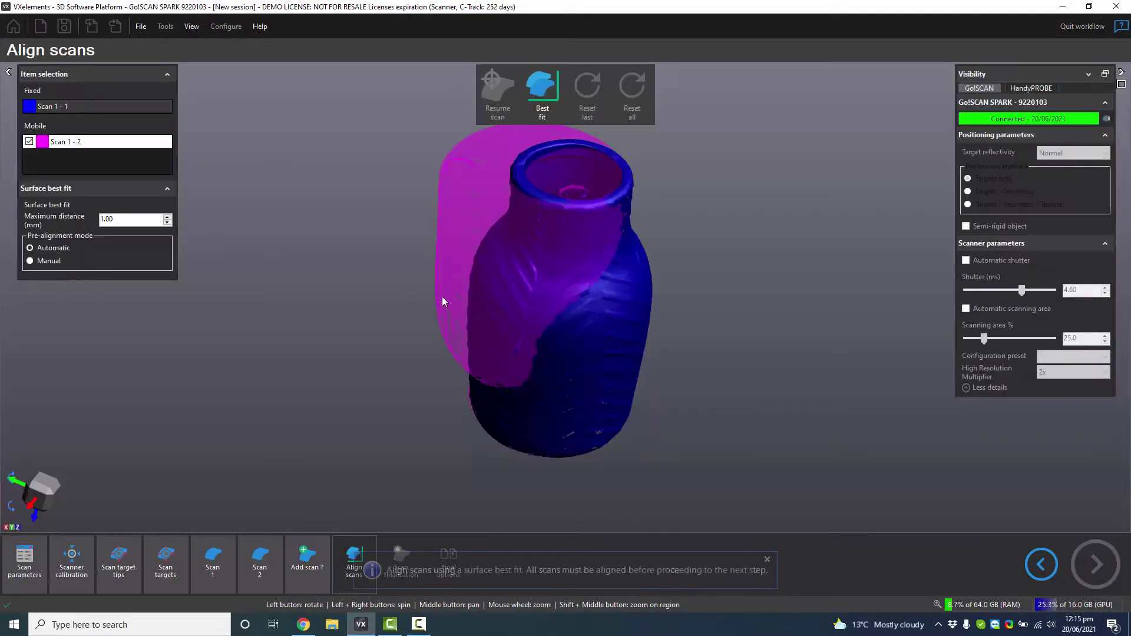
Orbit the overlapping scans to inspect the misaligned best-fit result
mouse_move(536, 307)
mouse_down()
mouse_move(538, 320)
mouse_move(519, 311)
mouse_up()
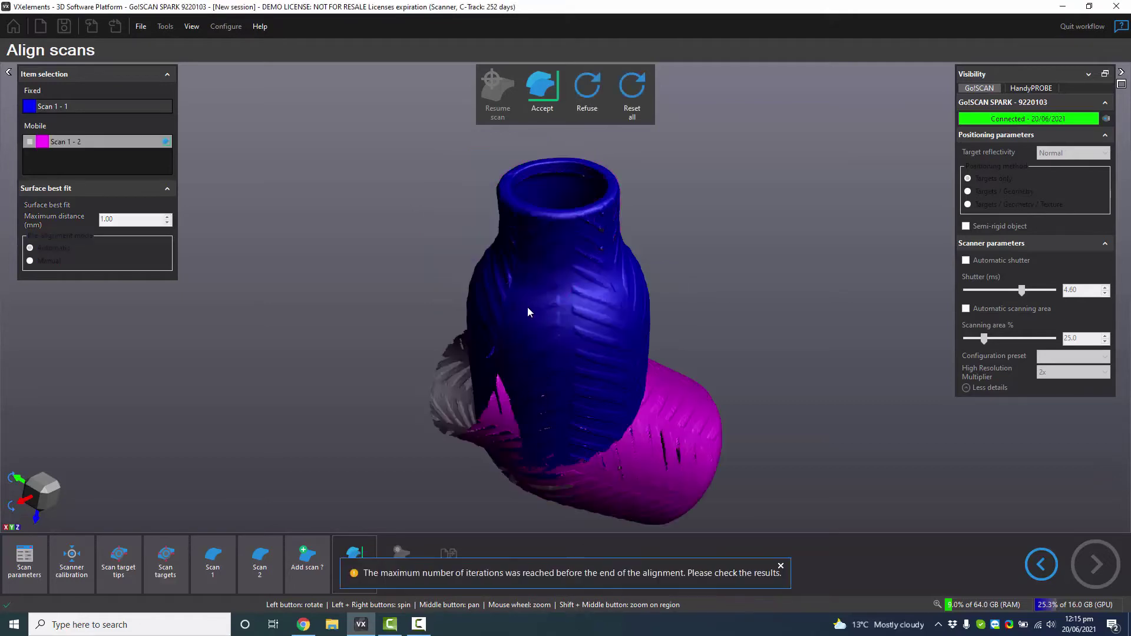
drag(562, 371, 557, 353)
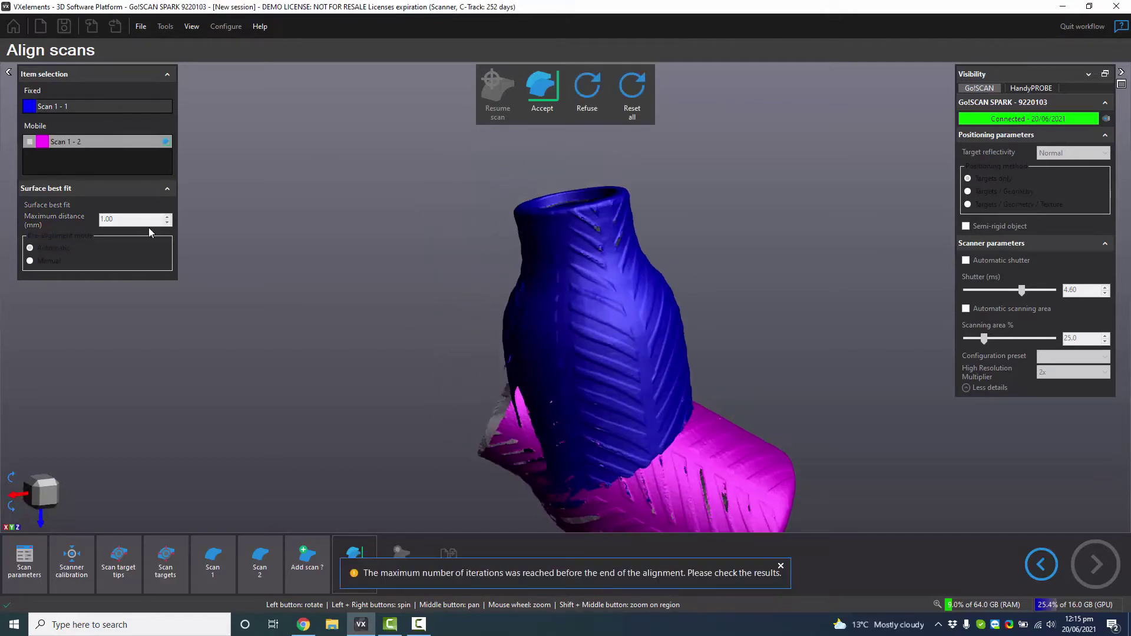
Refuse the automatic alignment and collapse the side panel's scanner sections
click(590, 97)
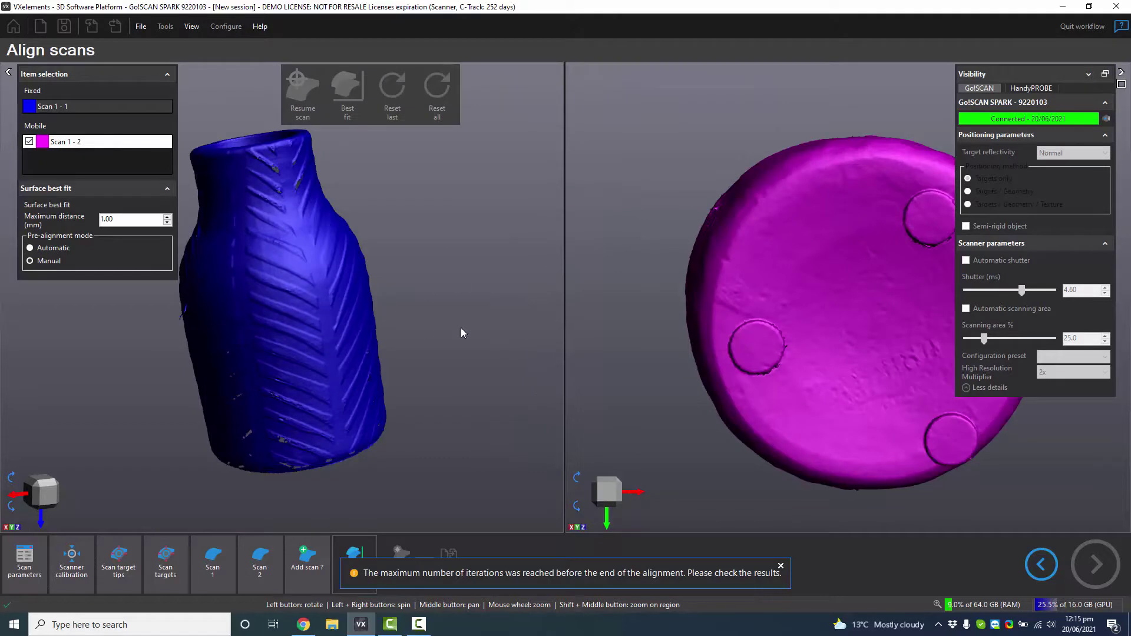
click(1062, 82)
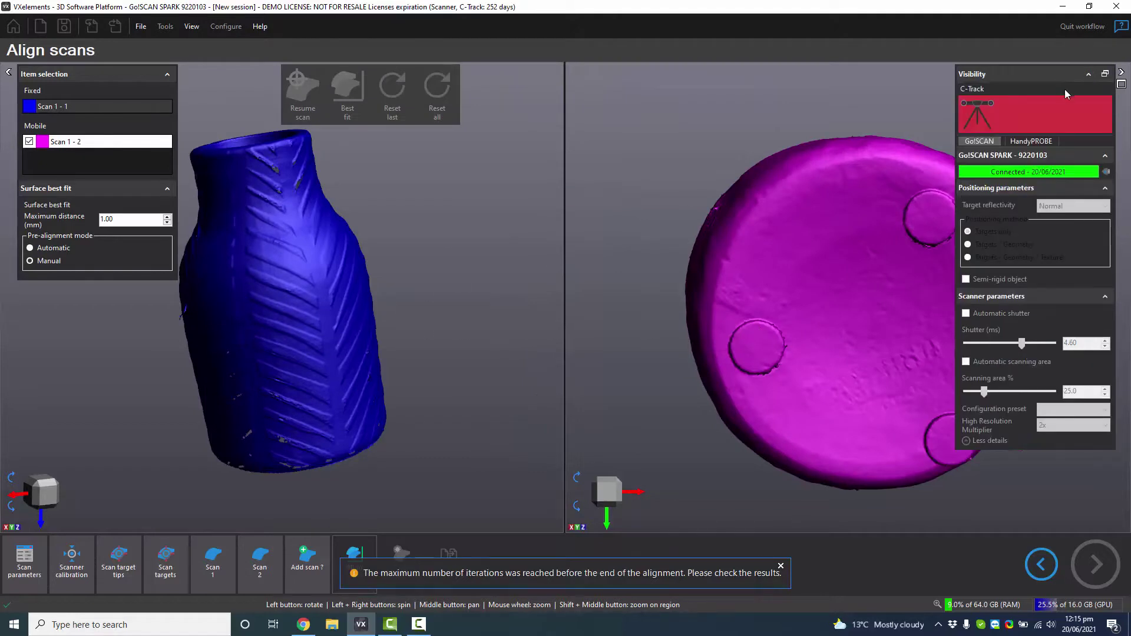
click(1069, 78)
click(1069, 101)
click(1069, 118)
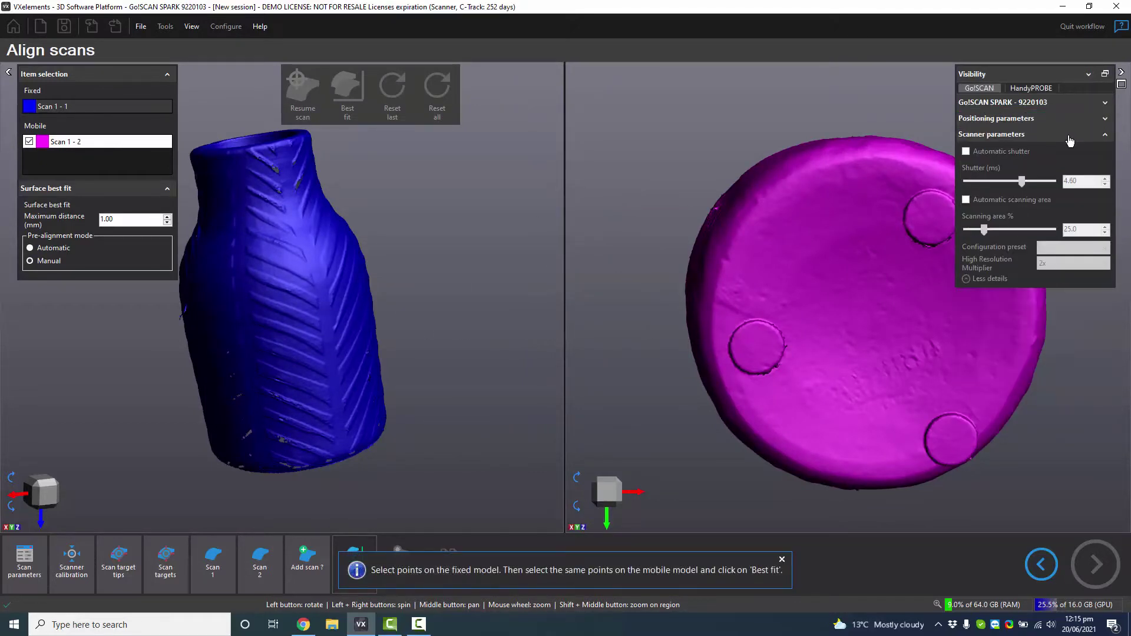
click(1069, 134)
Turn both scans to show their ribbed sides and mark matching point 1
mouse_move(841, 321)
mouse_down()
mouse_move(838, 374)
mouse_move(785, 303)
mouse_move(840, 313)
mouse_up()
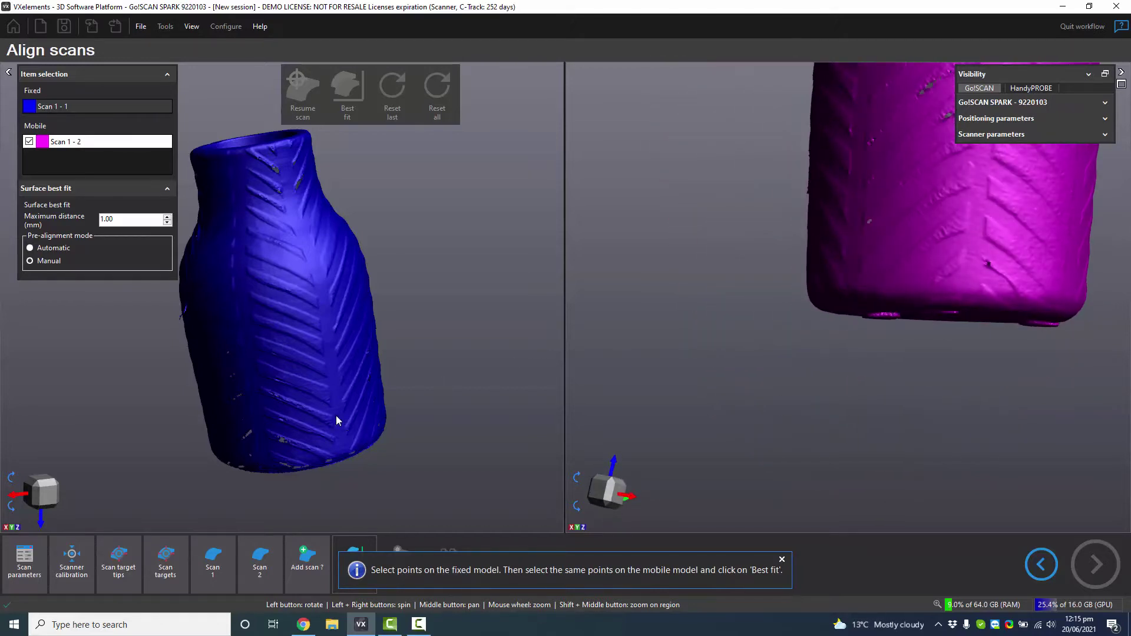
drag(337, 420, 403, 352)
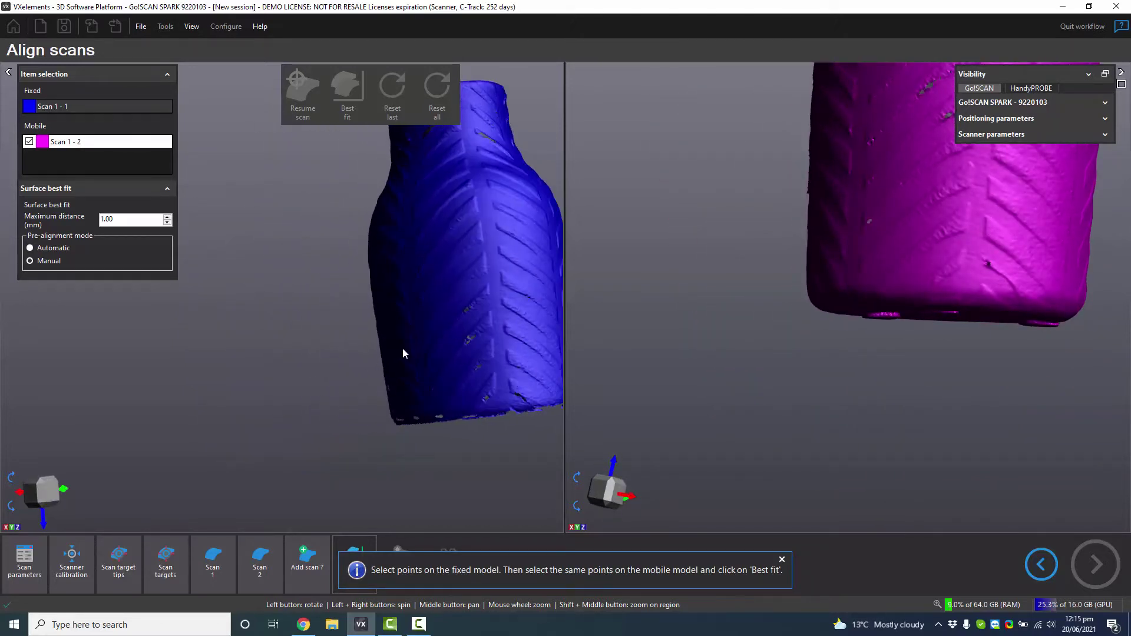
drag(495, 352, 352, 371)
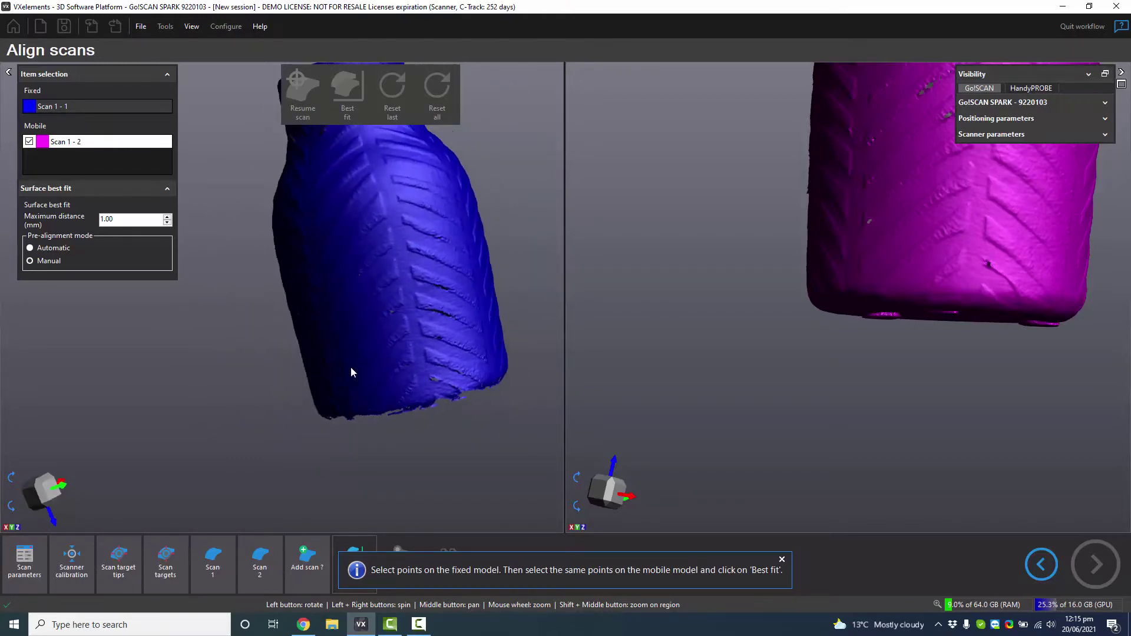
scroll(431, 372, up, 5)
scroll(413, 359, up, 3)
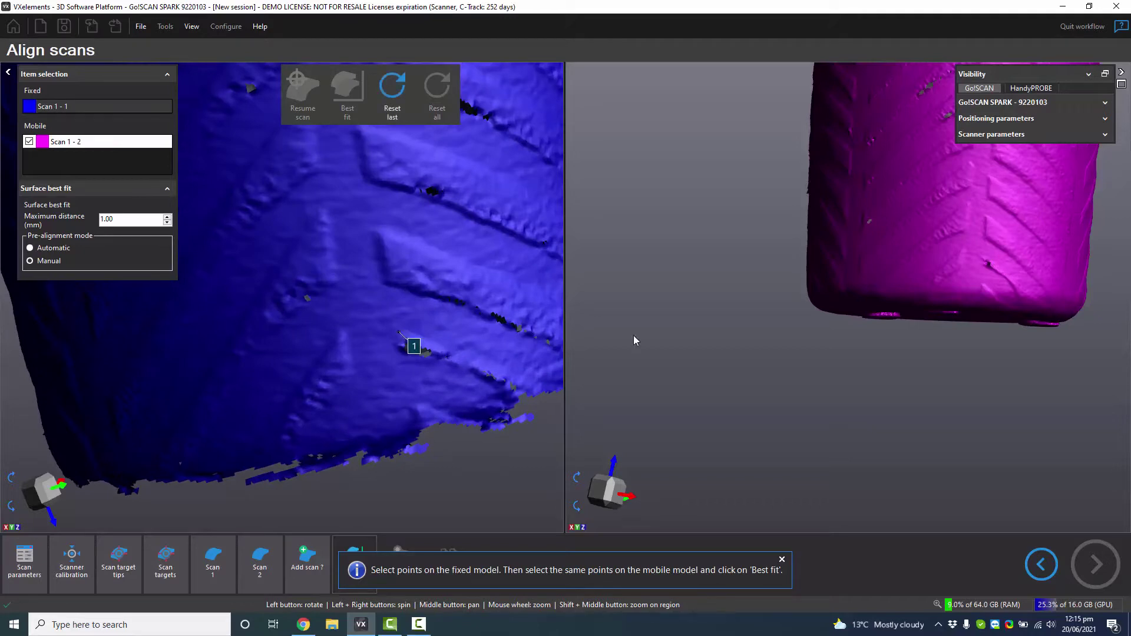
scroll(985, 260, up, 3)
scroll(819, 302, up, 2)
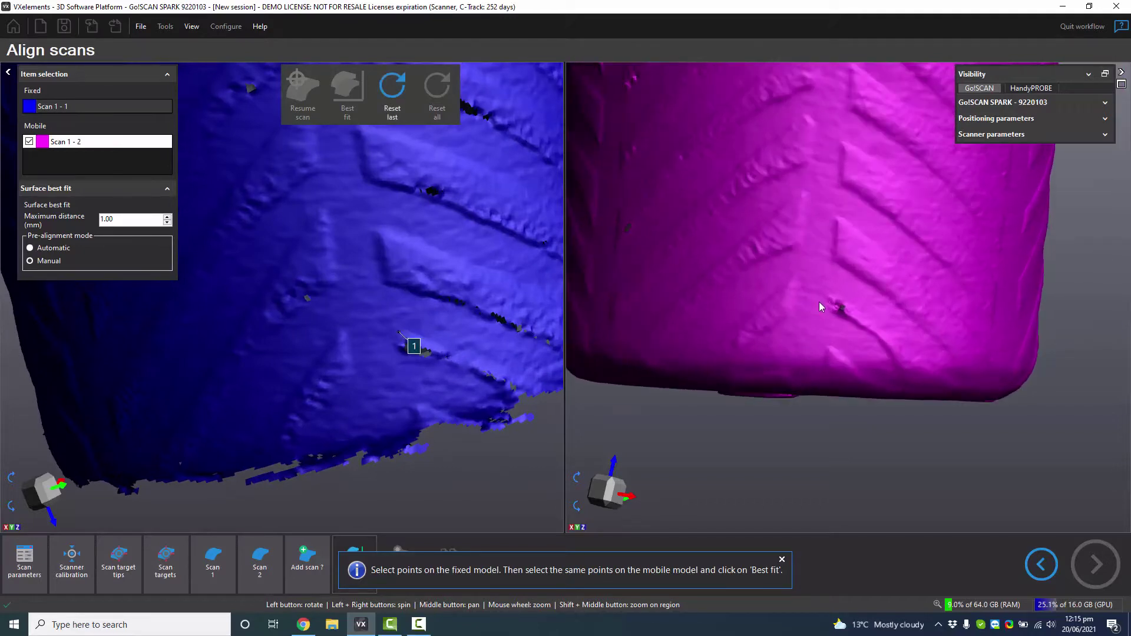
click(832, 294)
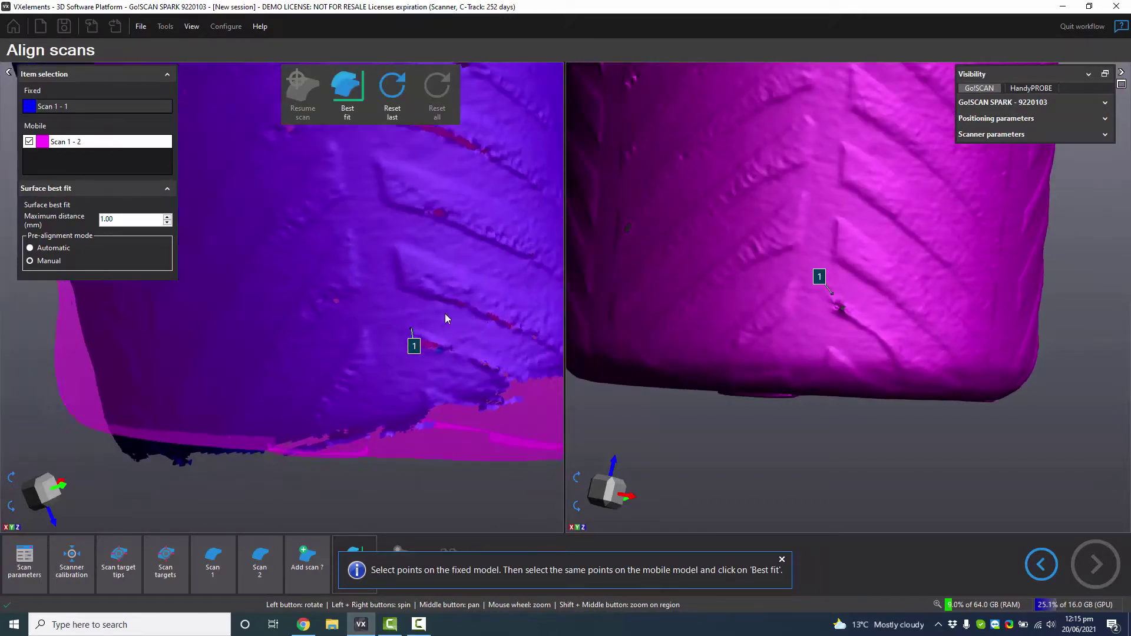
drag(444, 314, 447, 263)
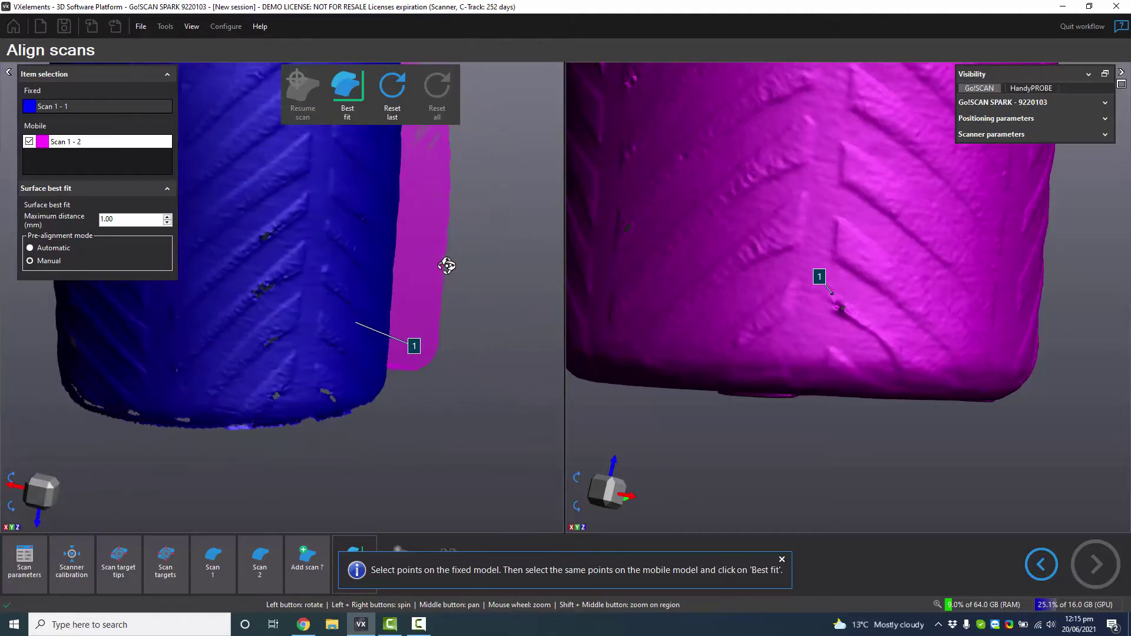
Mark matching point 2 and bring the matching chevron area into view
drag(668, 275, 830, 304)
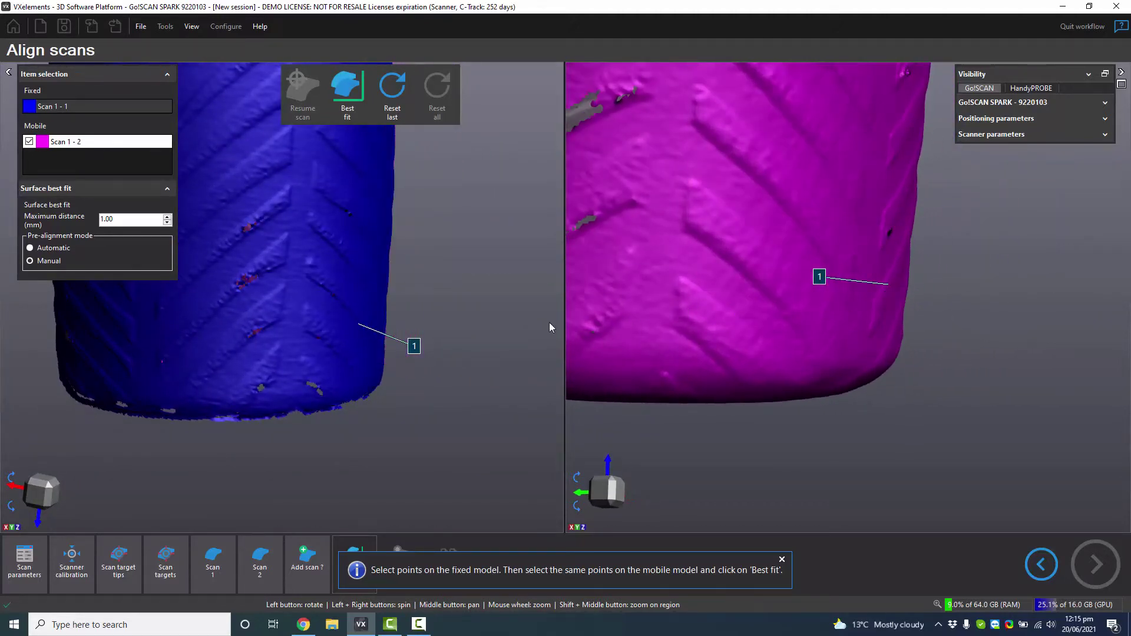
click(680, 276)
drag(304, 208, 278, 260)
scroll(260, 253, up, 3)
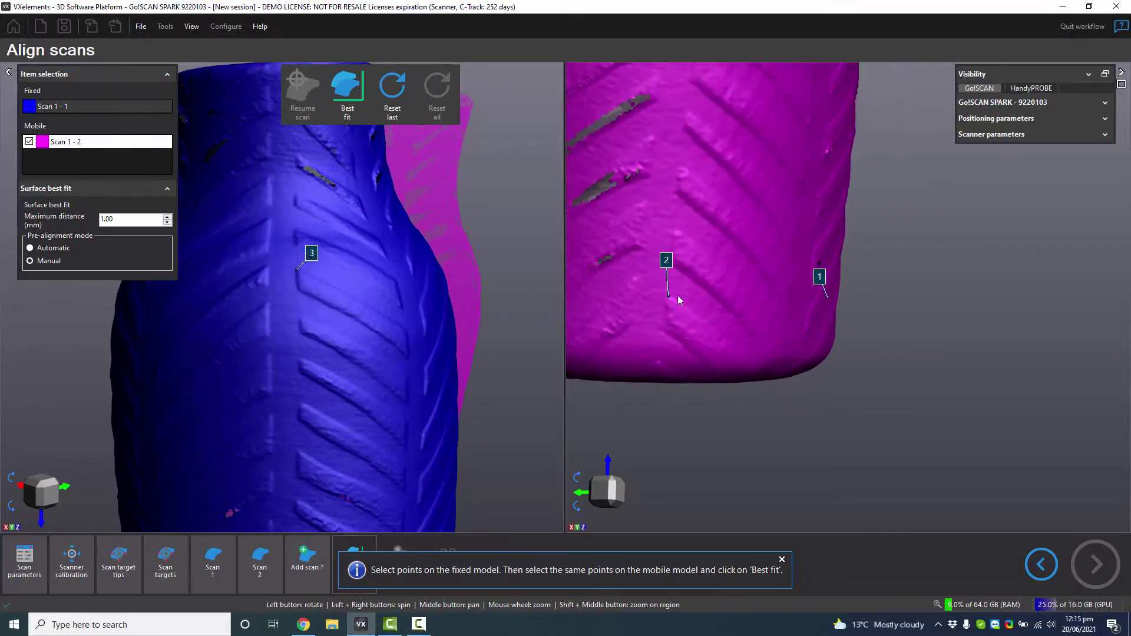
drag(678, 295, 707, 280)
middle_drag(707, 280, 699, 324)
drag(699, 323, 733, 313)
middle_drag(733, 313, 739, 325)
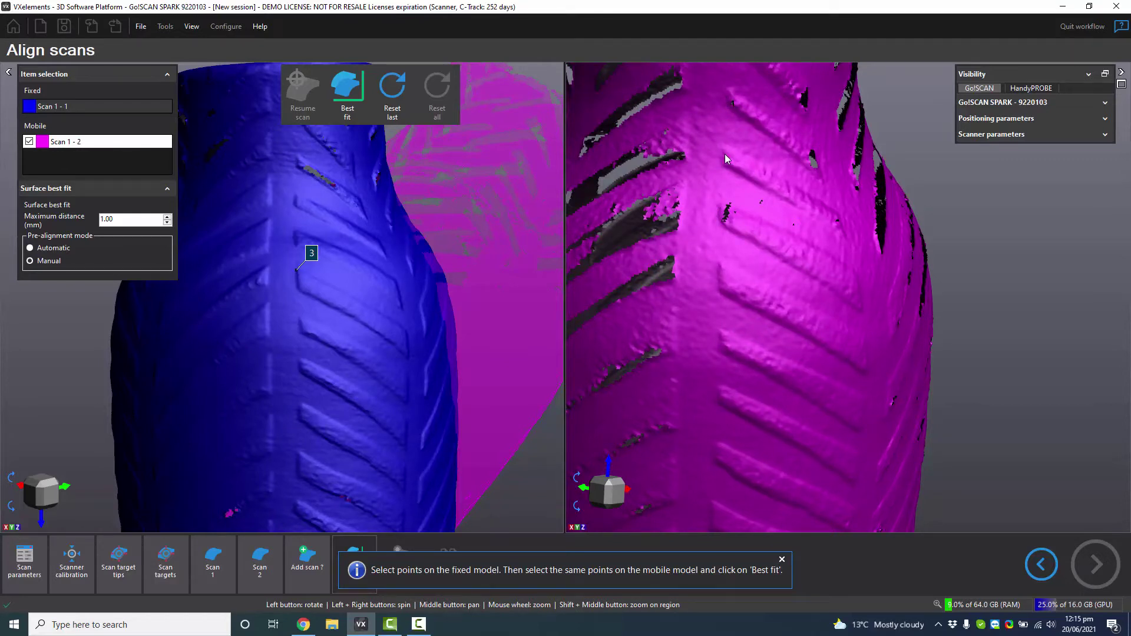
Mark point 3 on the mobile scan and run Best fit with 0.5 mm maximum distance
click(719, 258)
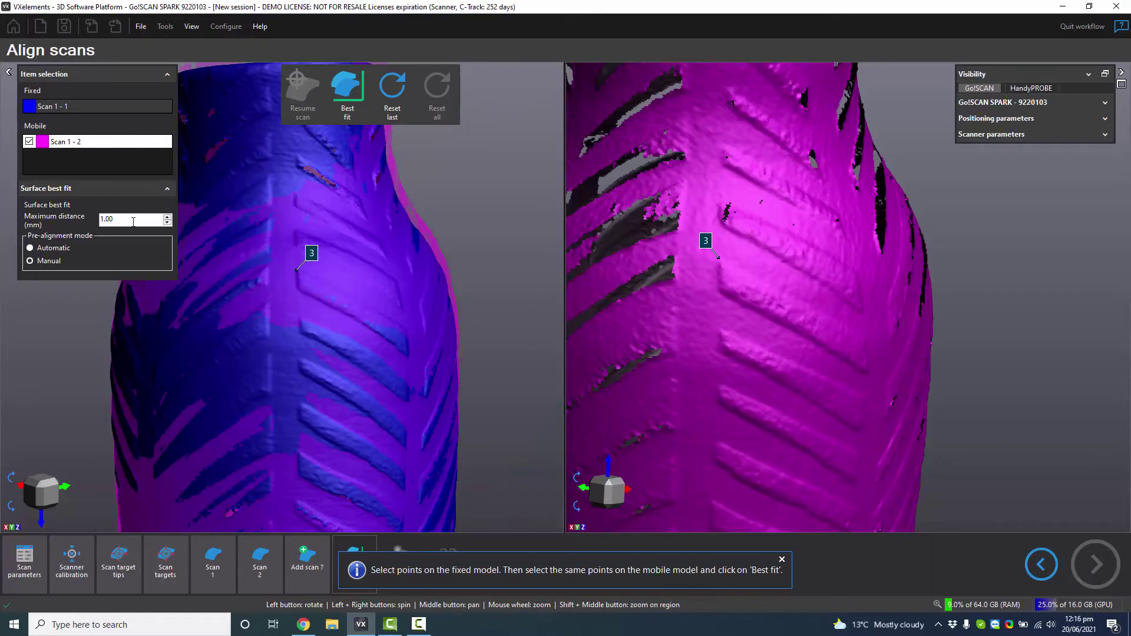
text(.5)
click(348, 97)
scroll(410, 303, down, 4)
drag(368, 284, 377, 326)
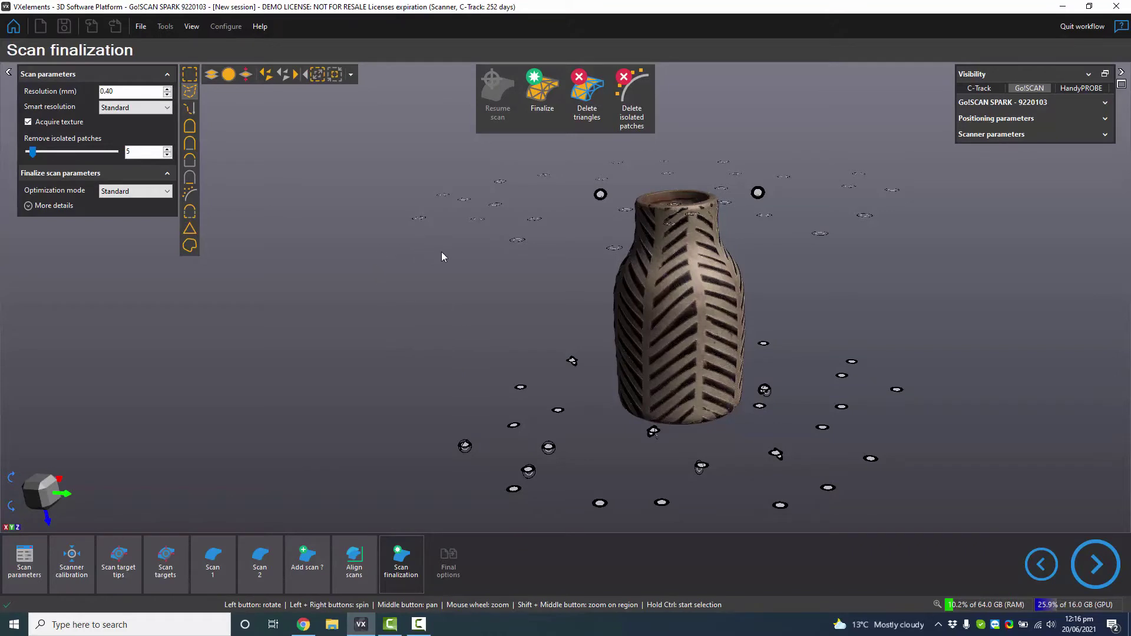
Choose Custom optimization, keep Smooth boundaries at Low, and enable Reduce noise
click(147, 192)
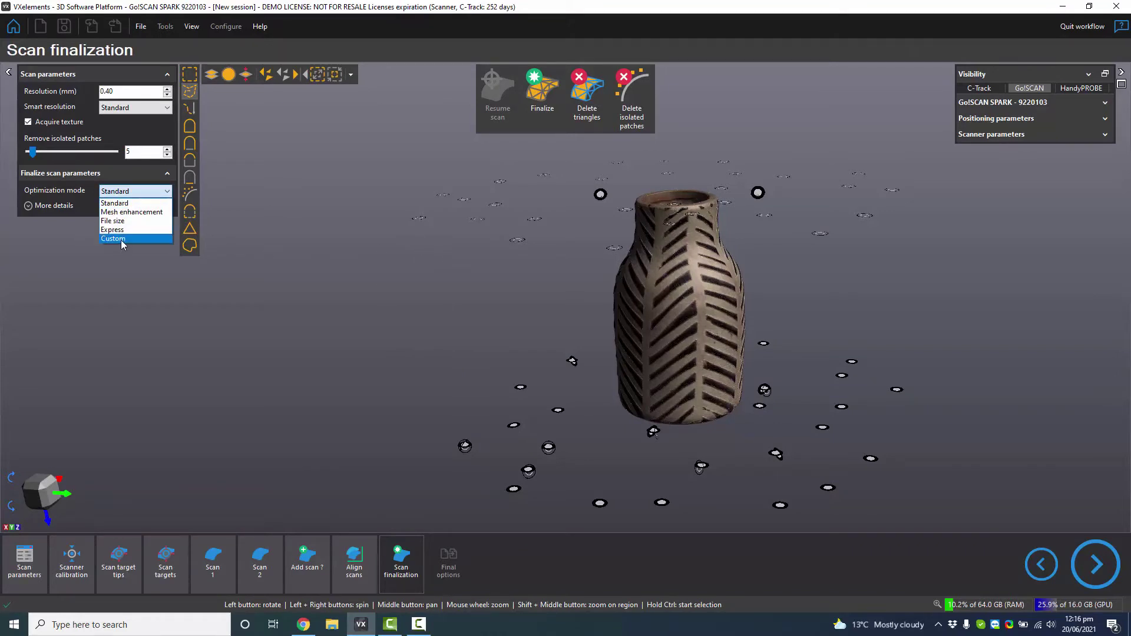
click(122, 244)
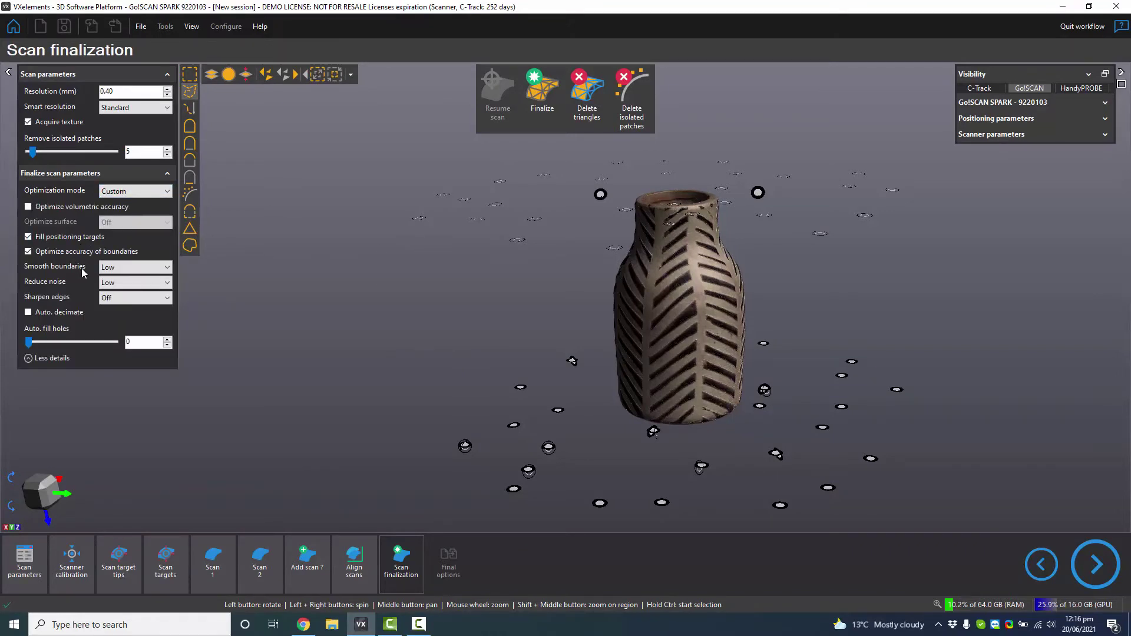
click(121, 268)
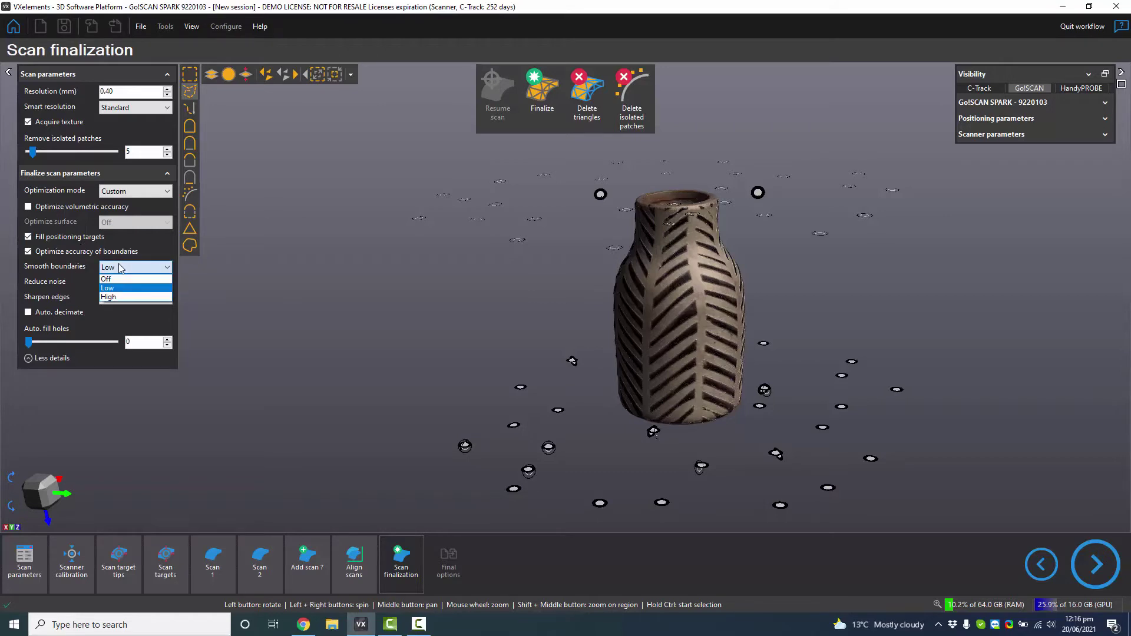
click(121, 268)
click(118, 286)
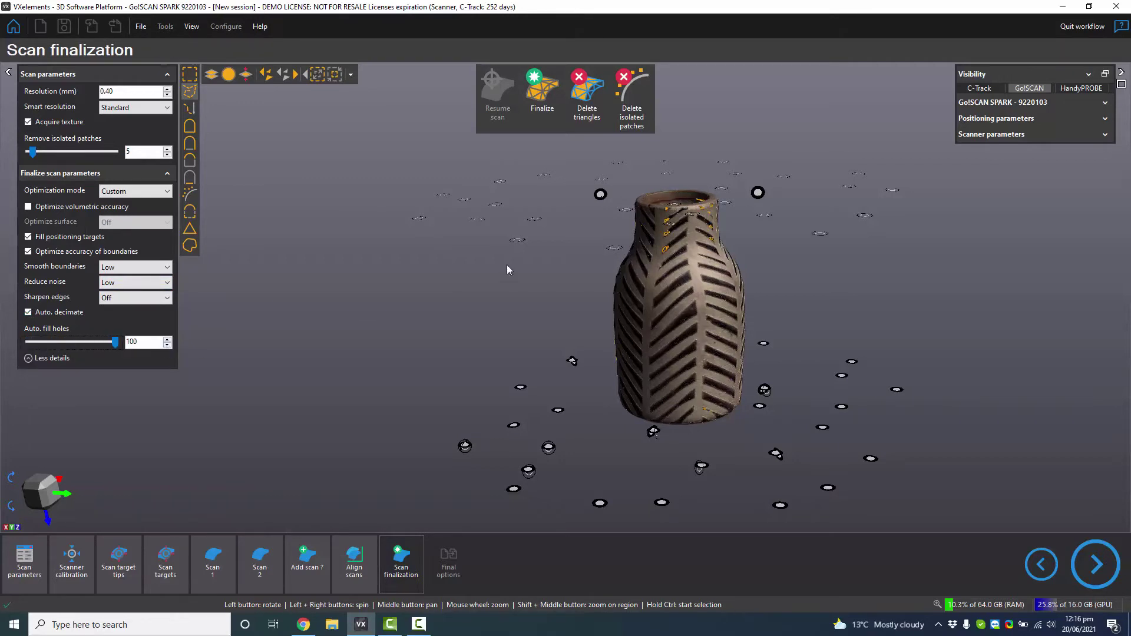
Orbit and zoom to inspect the vase's opening and bottom, then return to an upright side view
drag(666, 231, 682, 184)
scroll(682, 185, up, 3)
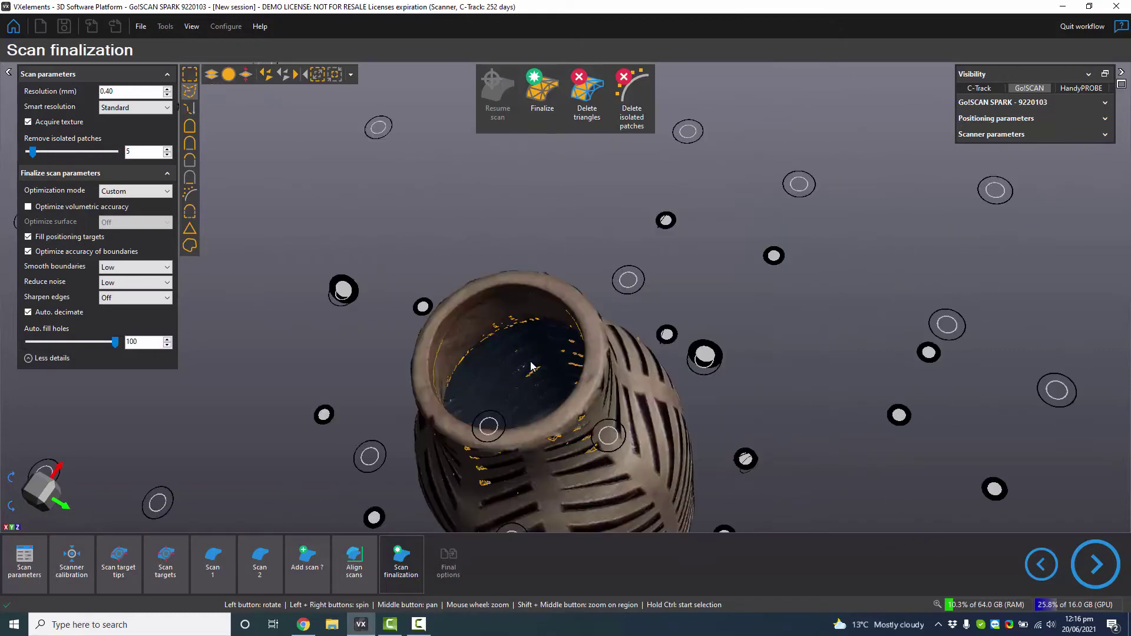
drag(530, 367, 545, 327)
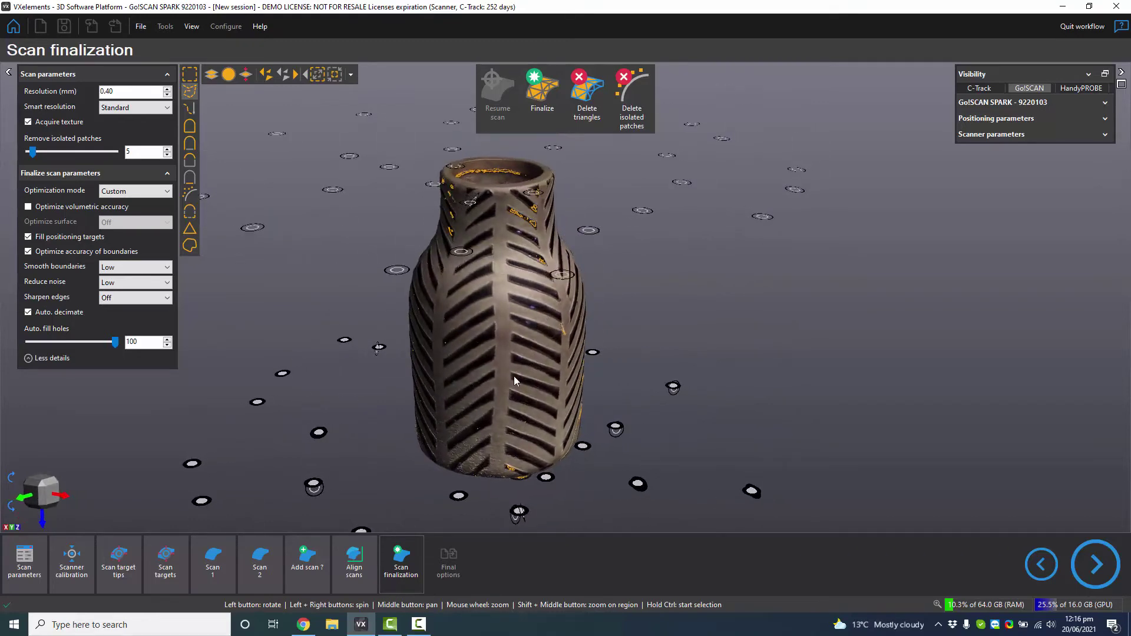
scroll(518, 377, up, 10)
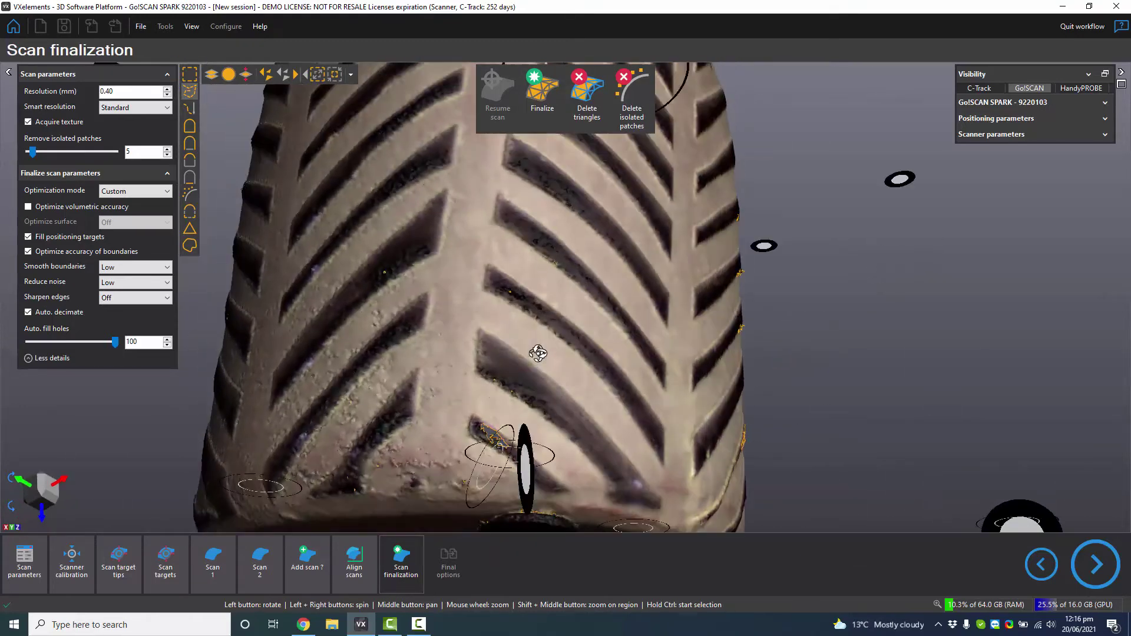
scroll(538, 354, down, 10)
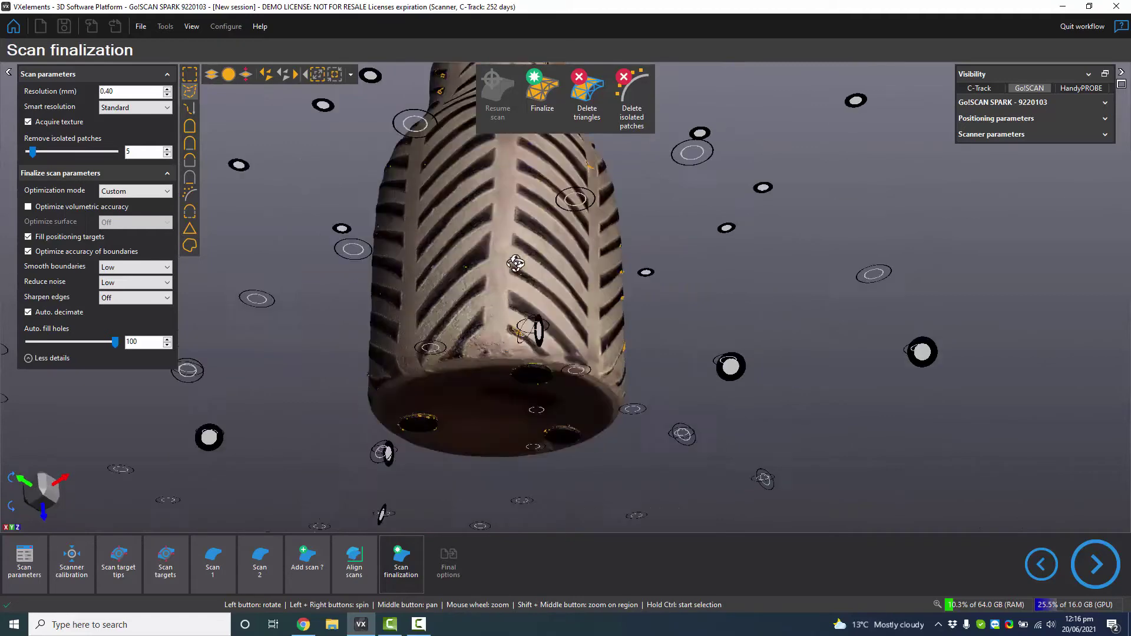
drag(516, 263, 514, 303)
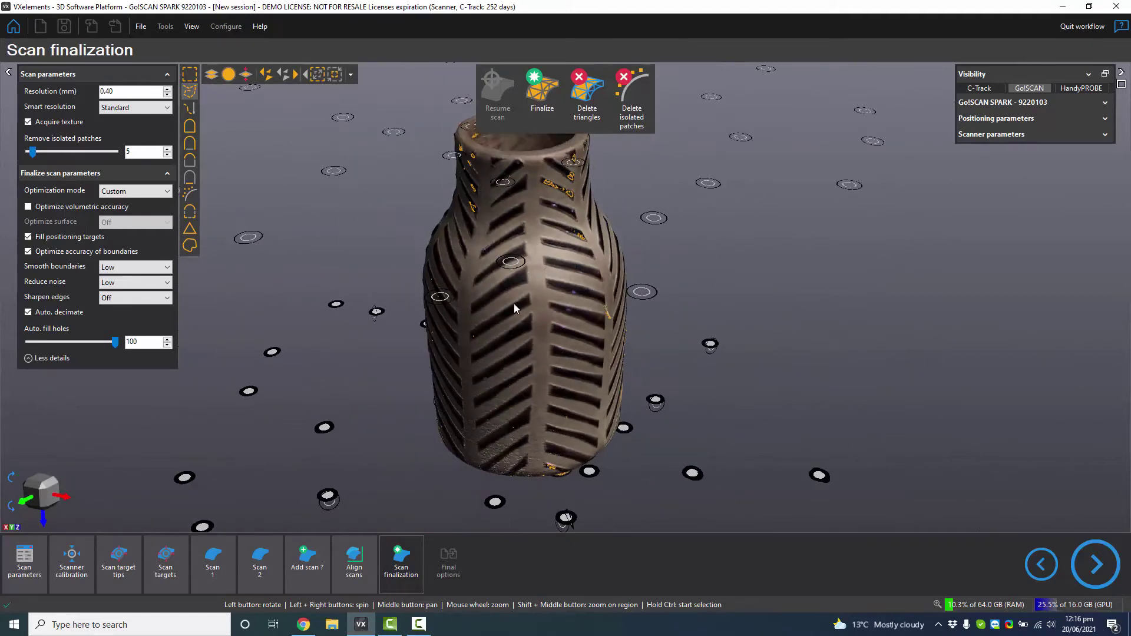
Finalize the aligned scans into one mesh, inspect the vase, and proceed to Final options
click(535, 99)
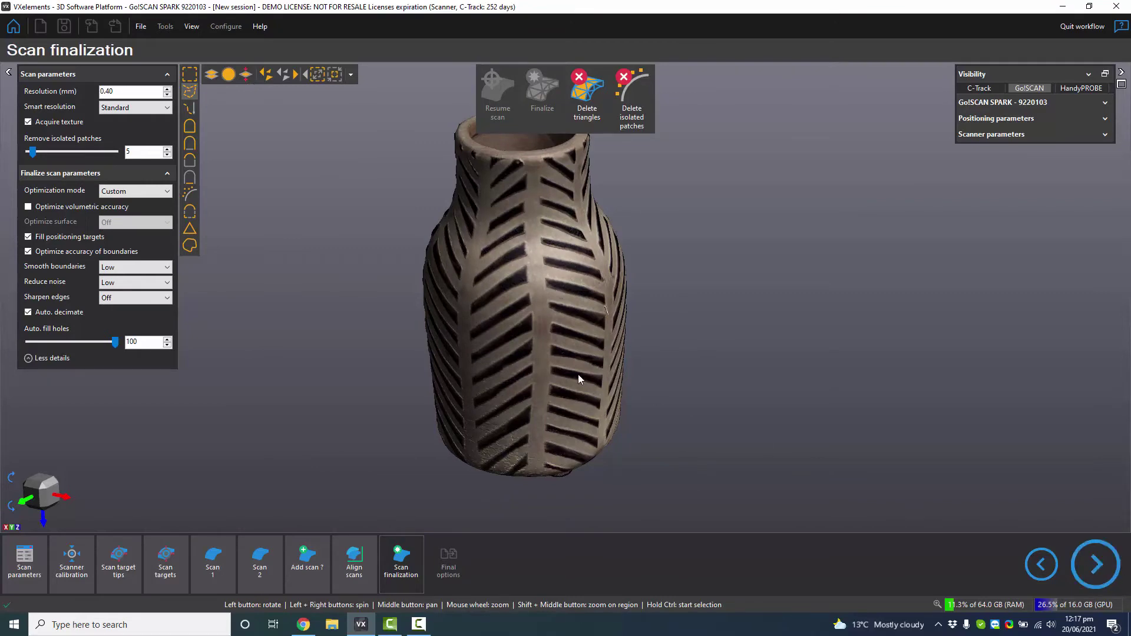
mouse_move(580, 379)
mouse_down()
mouse_move(586, 308)
mouse_move(556, 342)
mouse_move(566, 319)
mouse_move(508, 313)
mouse_move(616, 313)
mouse_move(585, 308)
mouse_move(571, 322)
mouse_move(558, 305)
mouse_move(590, 320)
mouse_move(662, 321)
mouse_move(595, 287)
mouse_move(604, 247)
mouse_move(598, 270)
mouse_move(524, 274)
mouse_up()
drag(673, 373, 674, 308)
middle_drag(674, 308, 570, 285)
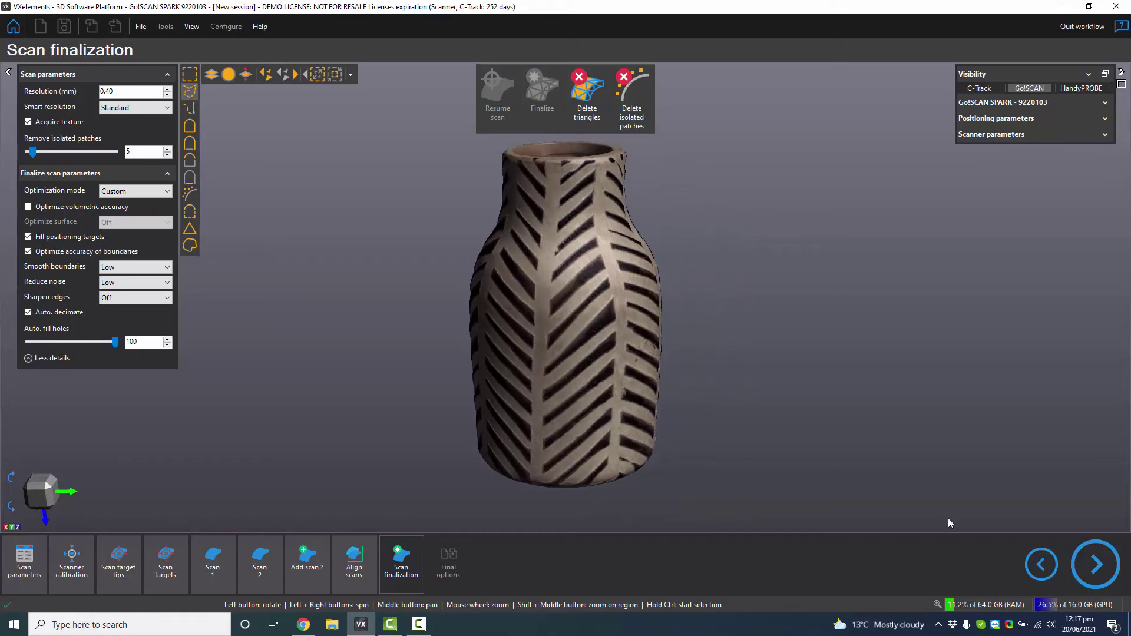
click(1096, 565)
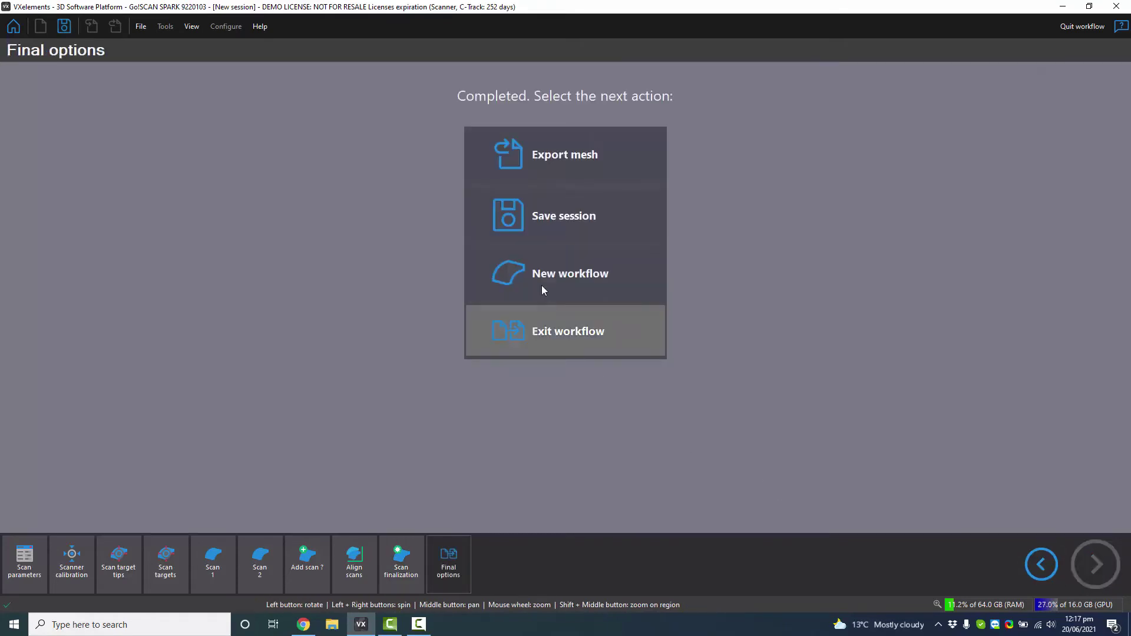
Export the finished mesh as a Wavefront OBJ file named Vace
click(533, 164)
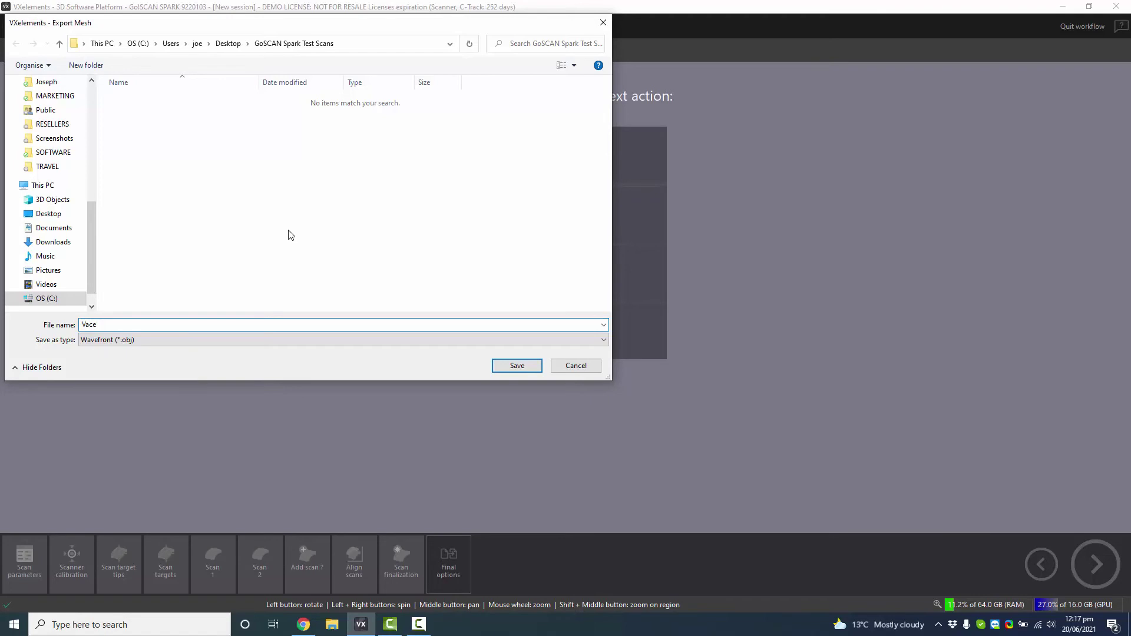
key(Return)
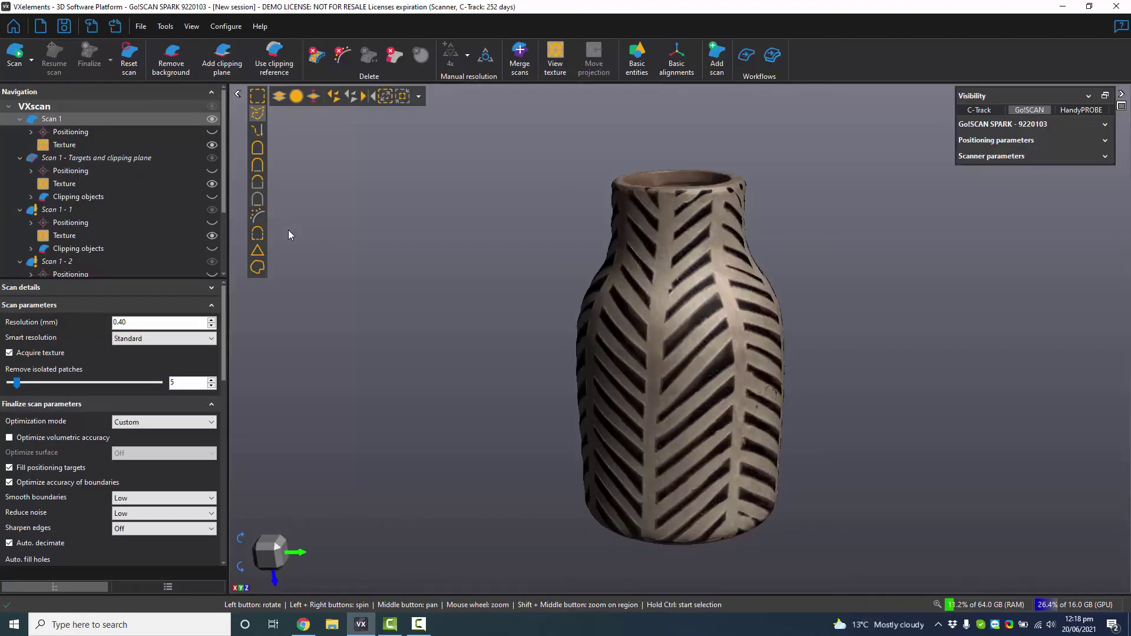
Save the session under the name Vace and let the save complete
drag(588, 392, 654, 349)
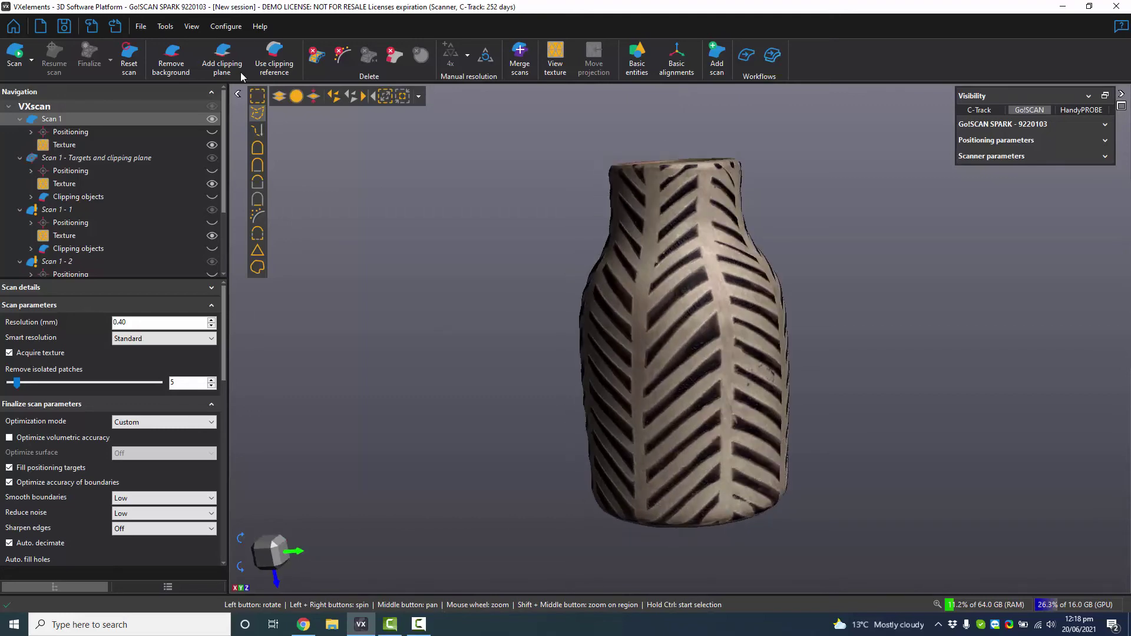
click(91, 25)
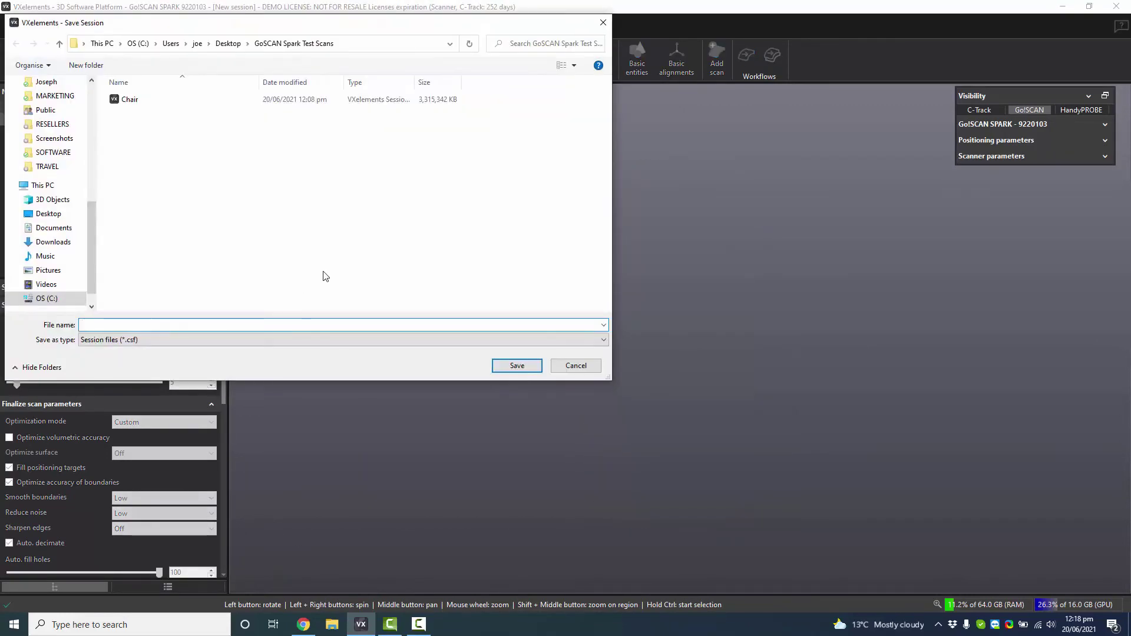
text(Vase)
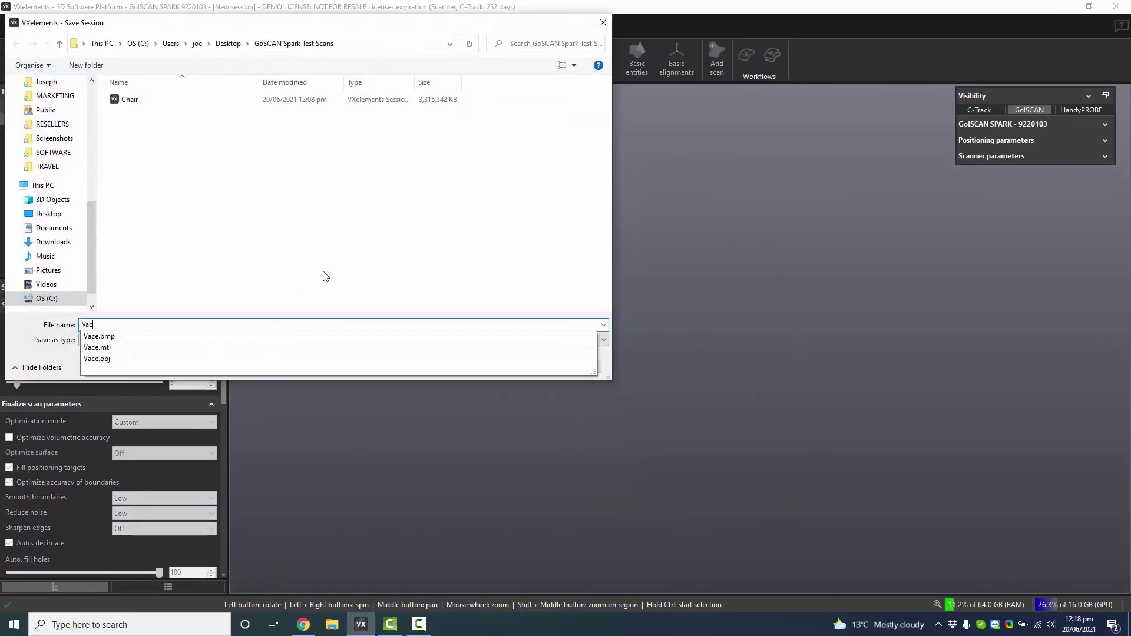
key(Return)
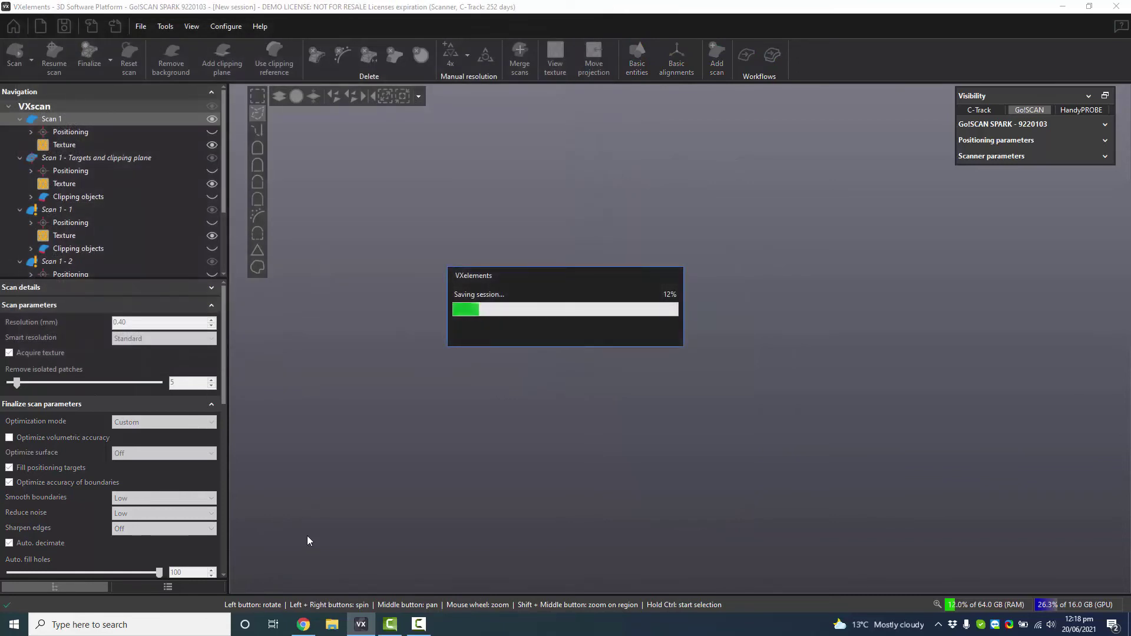
mouse_move(421, 629)
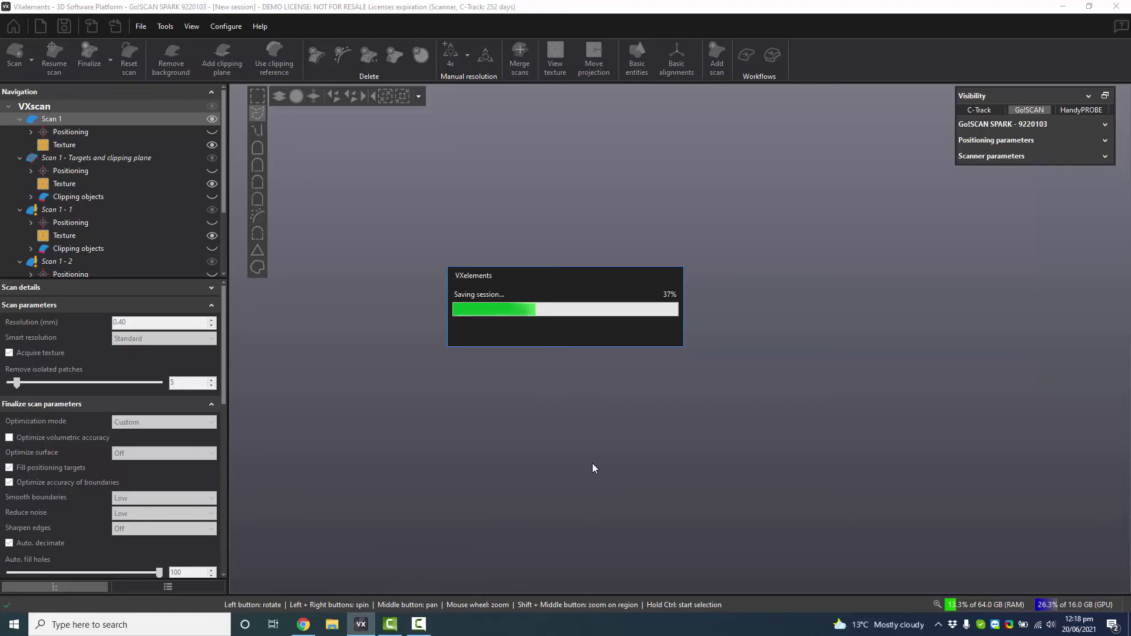
click(425, 628)
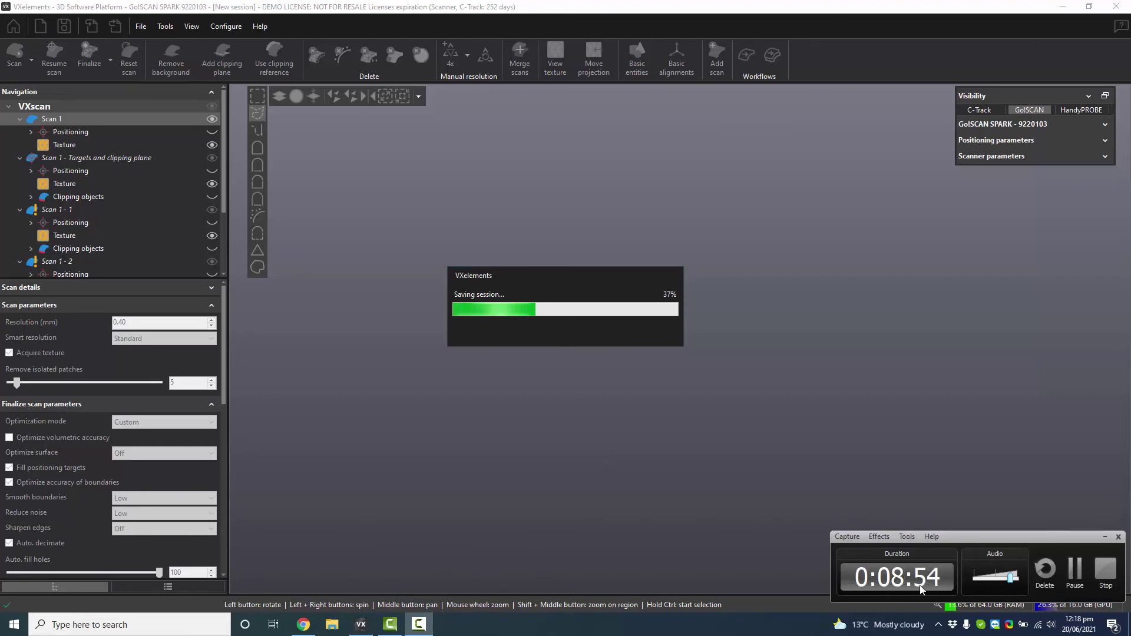
click(1105, 537)
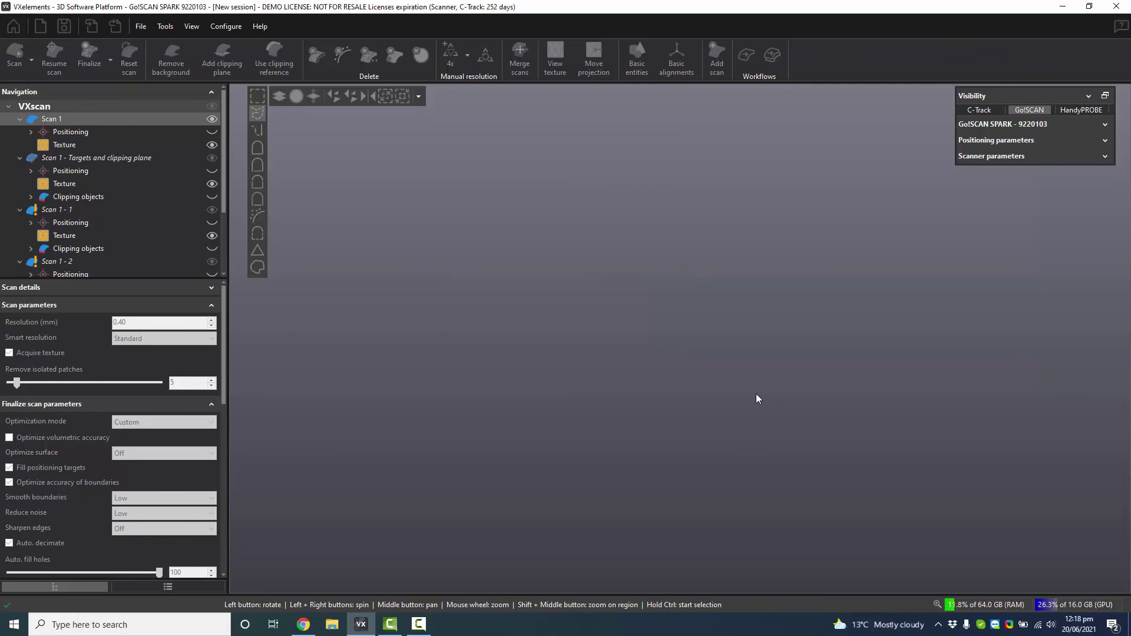
Rotate and reposition the saved vase in the view to inspect it
drag(730, 373, 753, 369)
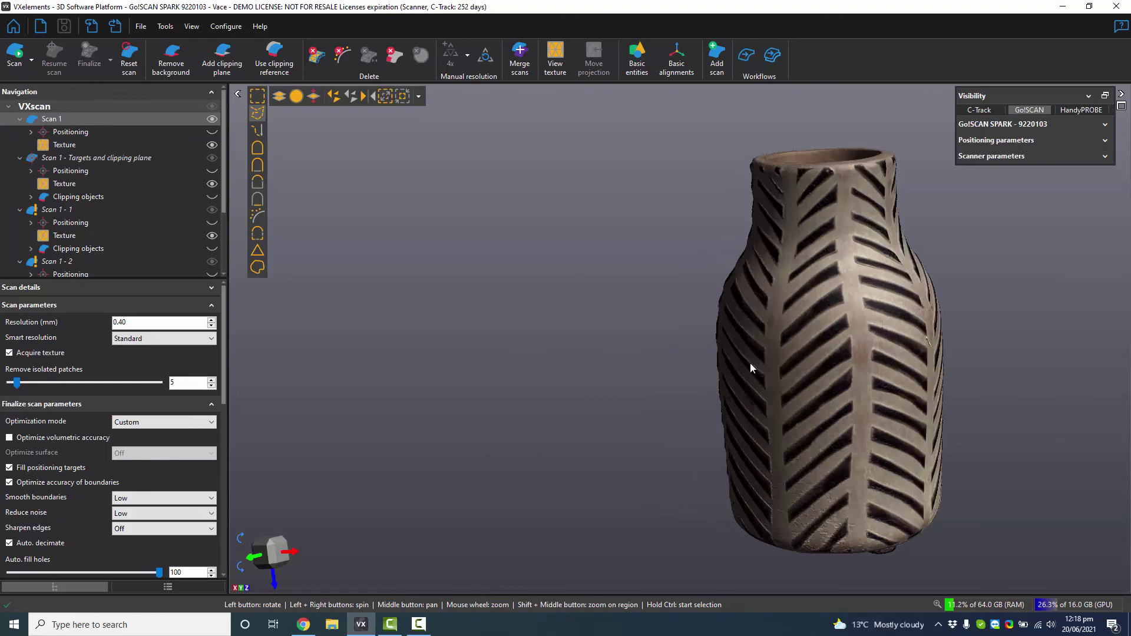
middle_drag(752, 369, 750, 360)
mouse_move(749, 360)
mouse_down()
mouse_move(770, 348)
mouse_move(778, 357)
mouse_move(765, 368)
mouse_up()
middle_drag(694, 384, 691, 365)
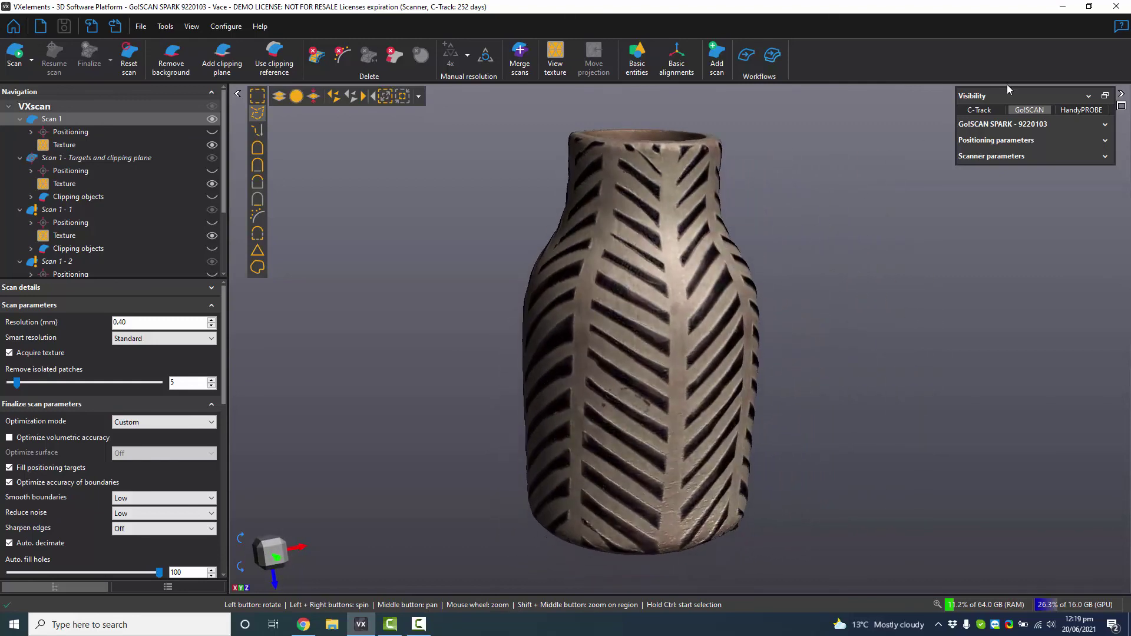